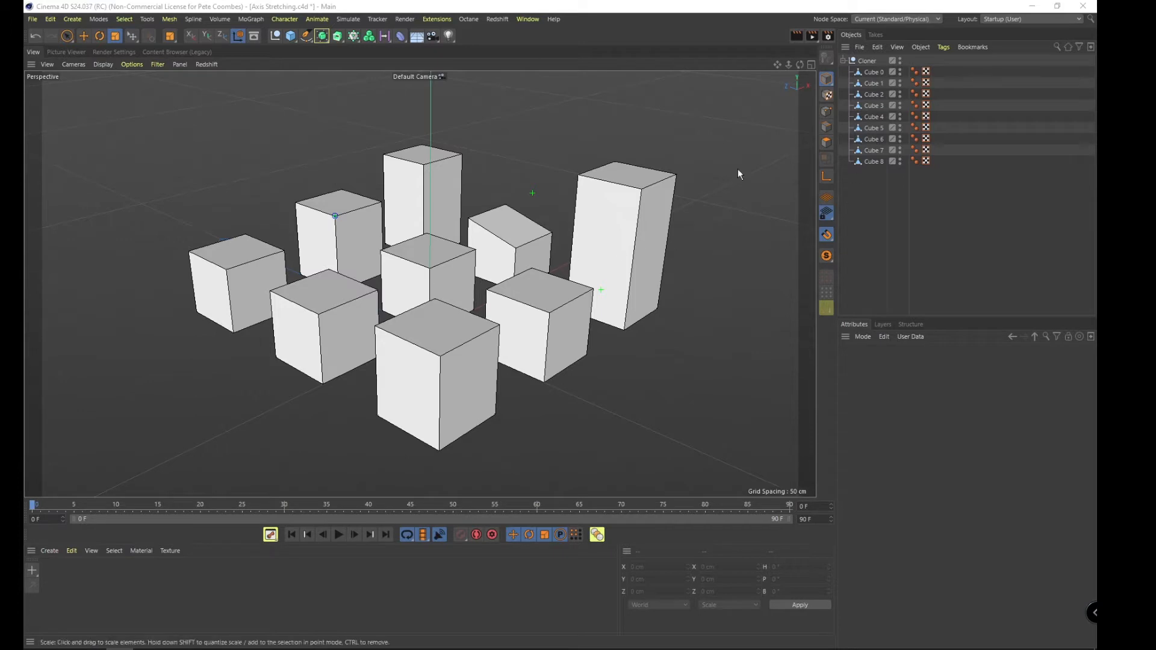
click(236, 283)
alt+drag(227, 335, 343, 267)
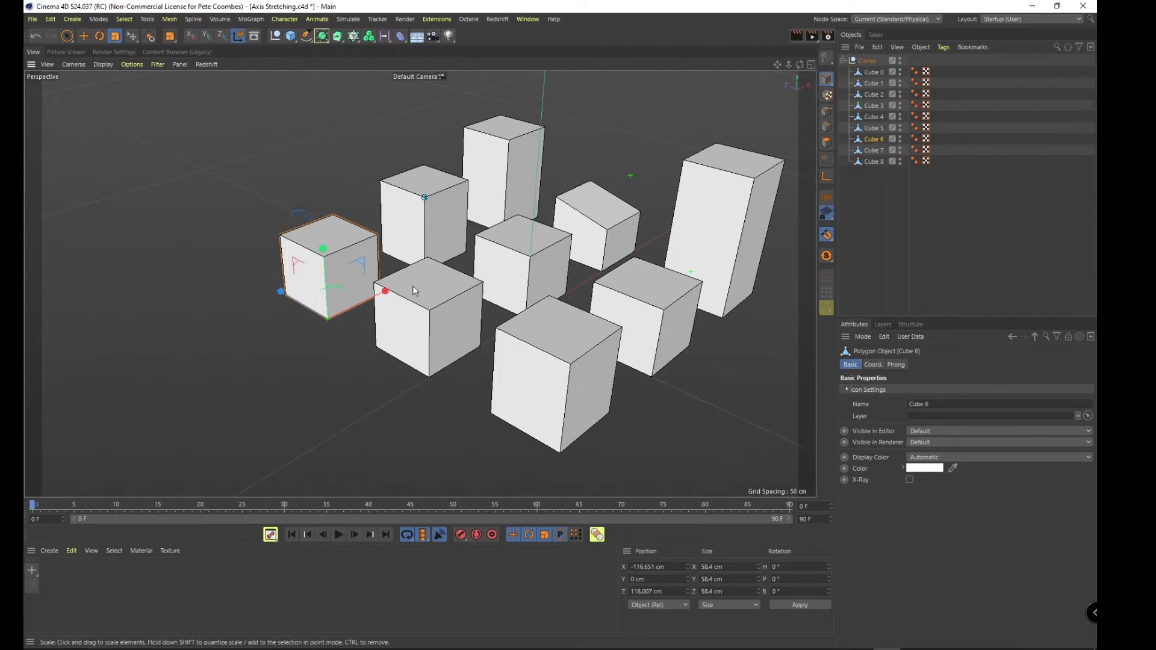
alt+middle_drag(472, 225, 366, 255)
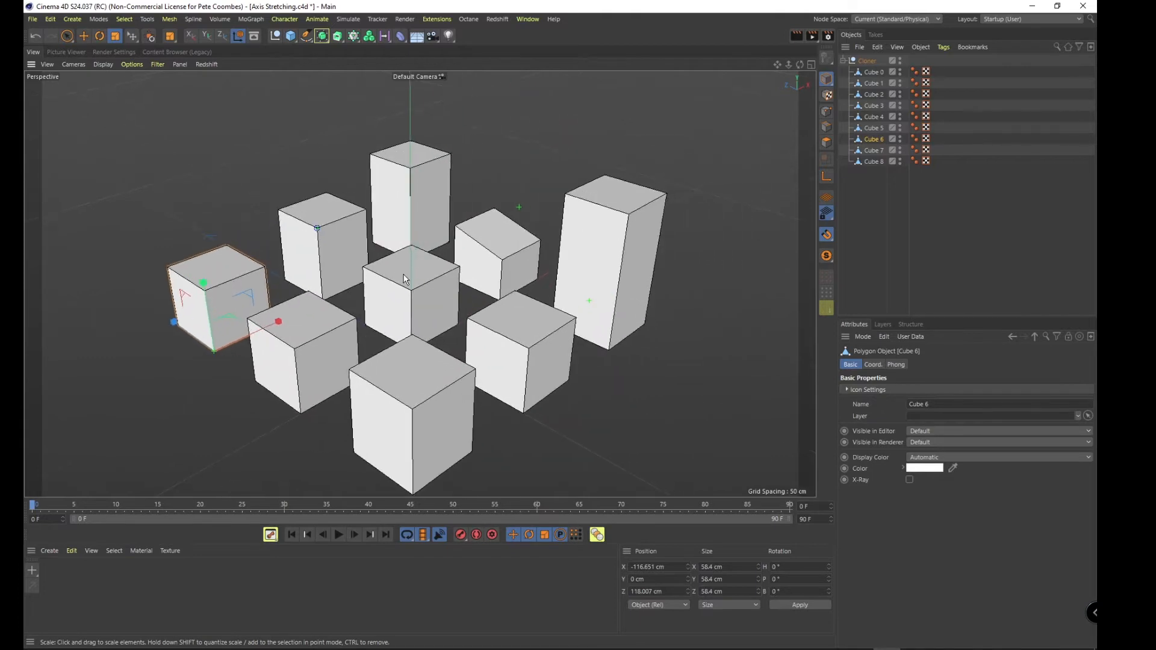
alt+right_drag(397, 272, 425, 269)
alt+drag(425, 269, 431, 317)
mouse_move(432, 317)
alt+middle_down()
mouse_move(496, 235)
mouse_move(437, 325)
alt+middle_up()
alt+drag(437, 325, 443, 287)
Stretch the centre cube along Z with Scale to about 118 cm, snapping its lower corner to the neighbouring cube.
click(443, 234)
alt+drag(427, 224, 368, 253)
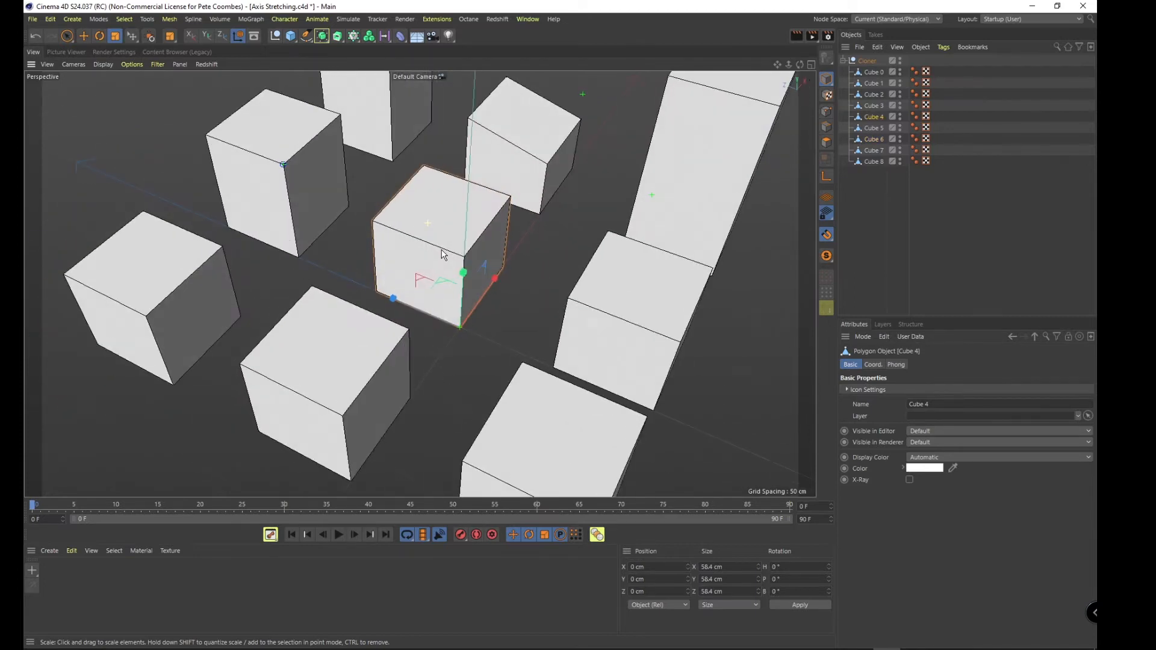
click(284, 197)
click(430, 253)
mouse_move(439, 320)
alt+mouse_down()
mouse_move(394, 269)
mouse_move(429, 288)
mouse_move(427, 304)
alt+mouse_up()
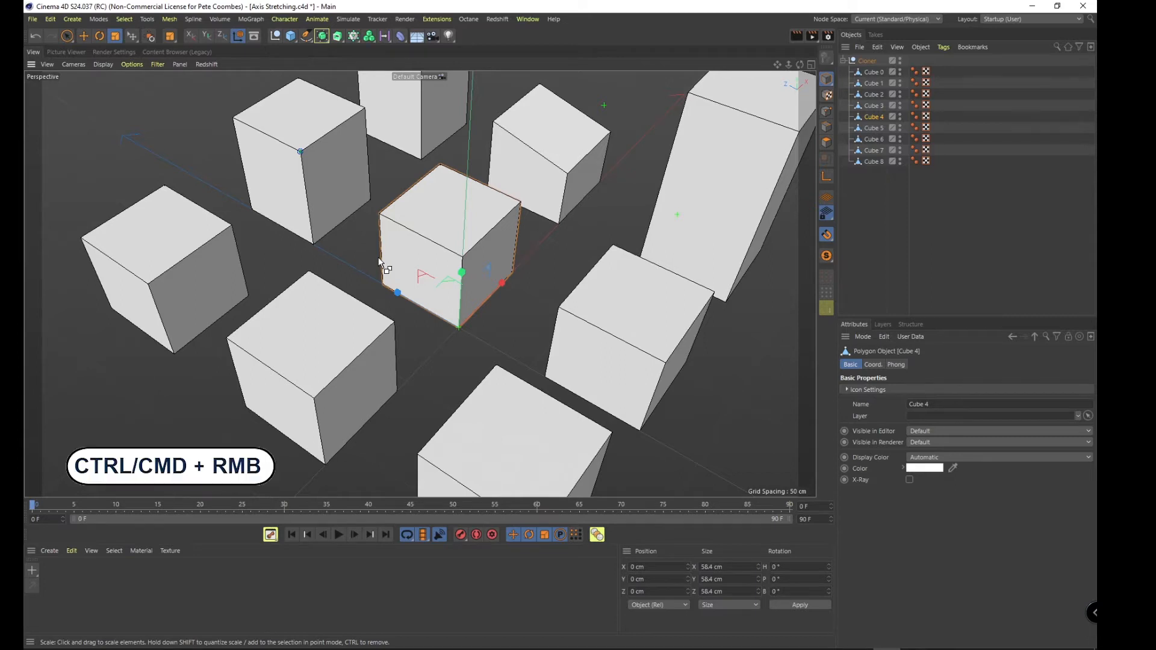
click(115, 36)
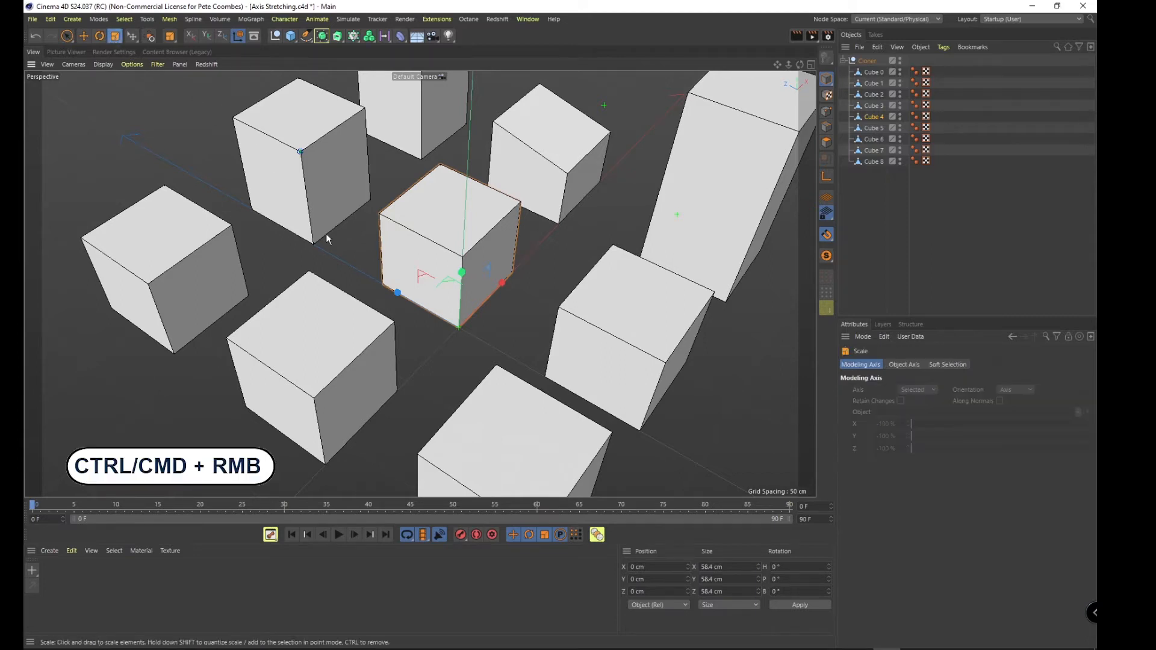
ctrl+right_click(399, 294)
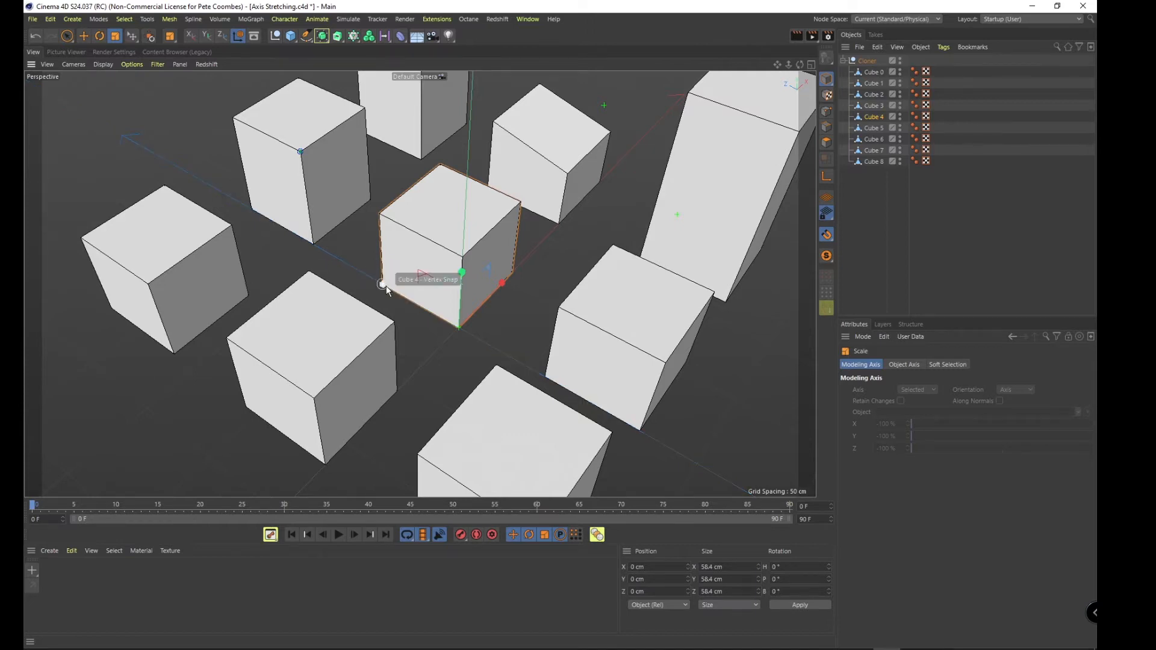
scroll(385, 287, up, 3)
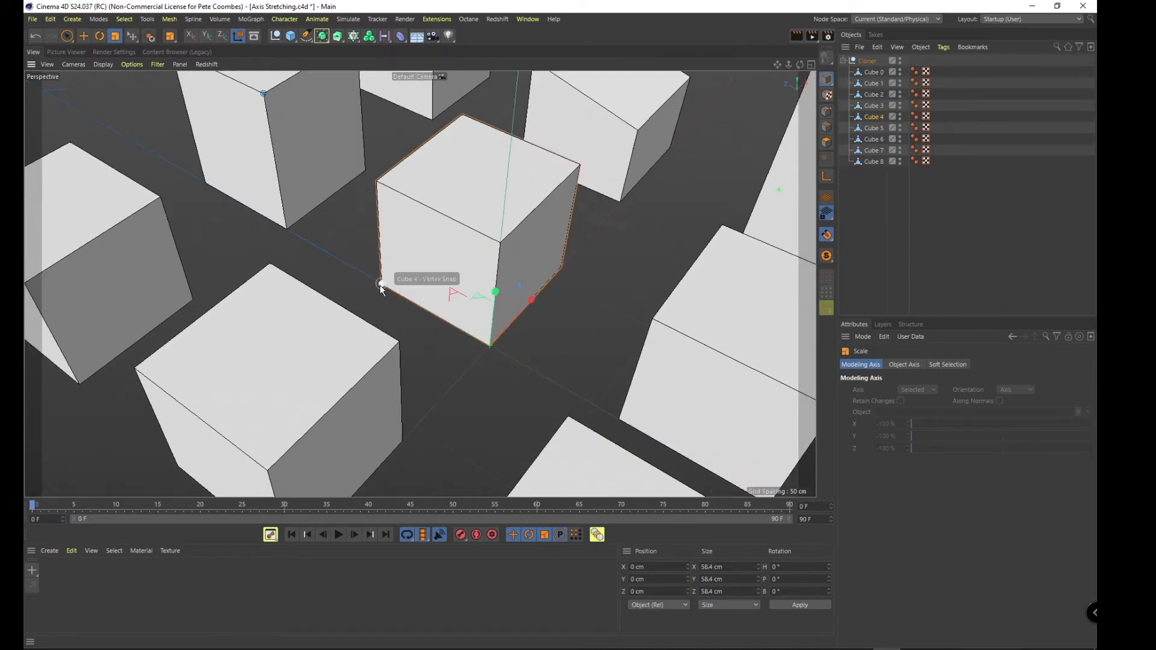
drag(380, 286, 285, 237)
Stretch the centre cube along X to about 117 cm, snapping its lower corner to the sloped-top cube.
mouse_move(415, 260)
alt+mouse_down()
mouse_move(421, 211)
mouse_move(354, 232)
mouse_move(406, 248)
mouse_move(357, 259)
mouse_move(414, 263)
alt+mouse_up()
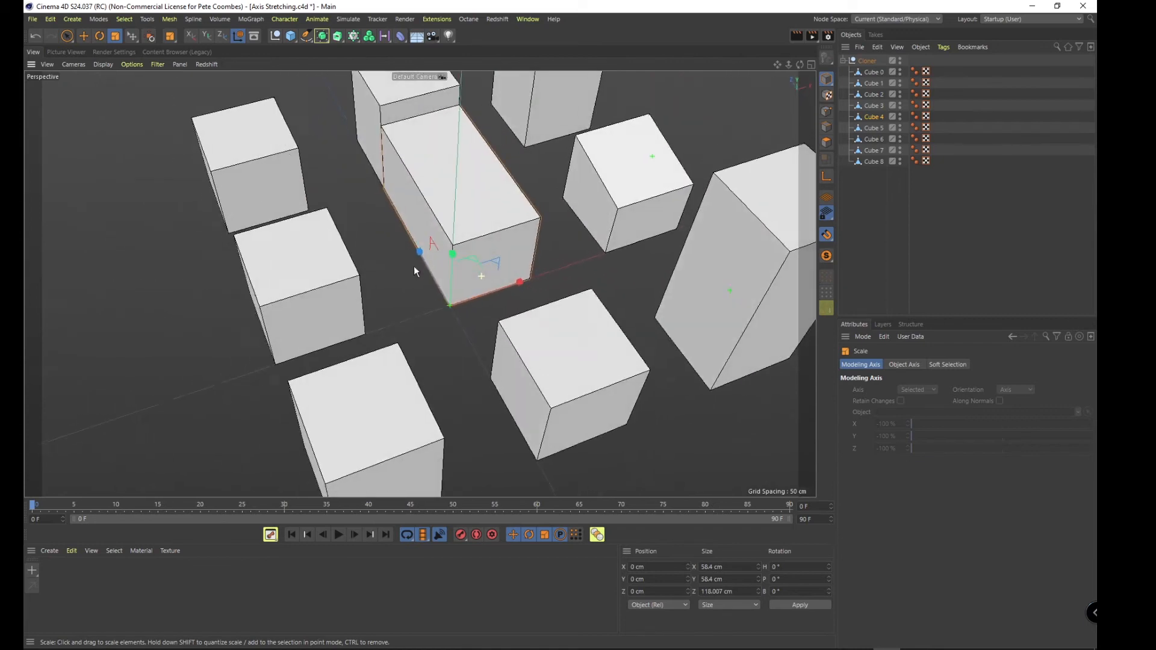
scroll(584, 245, up, 3)
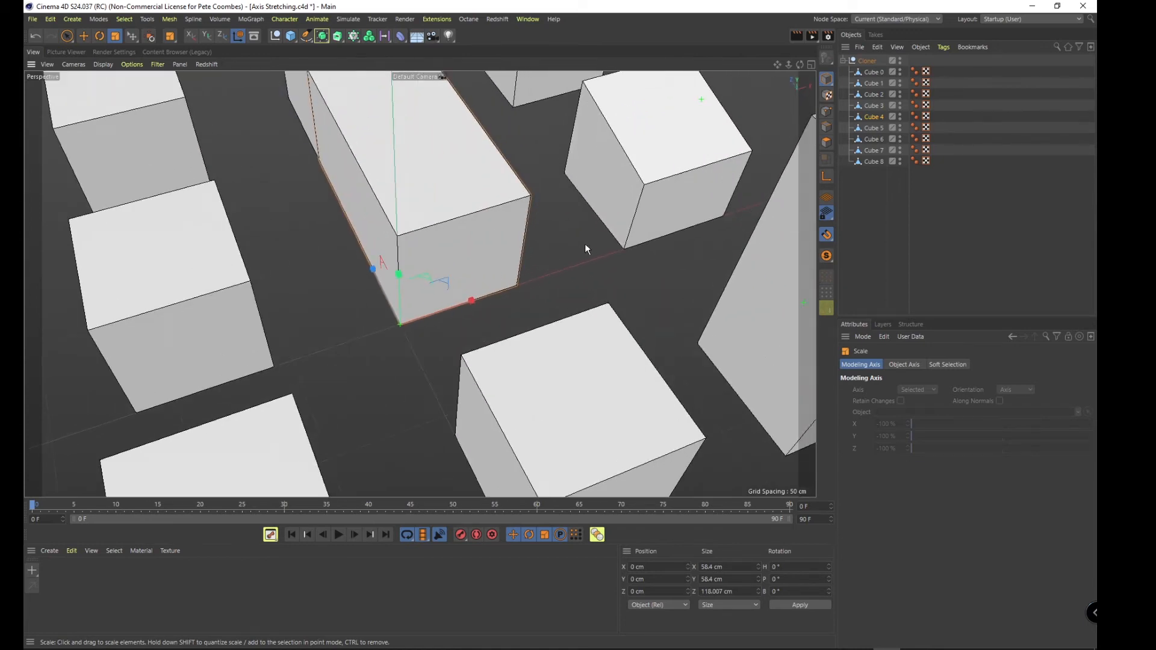
ctrl+right_click(472, 299)
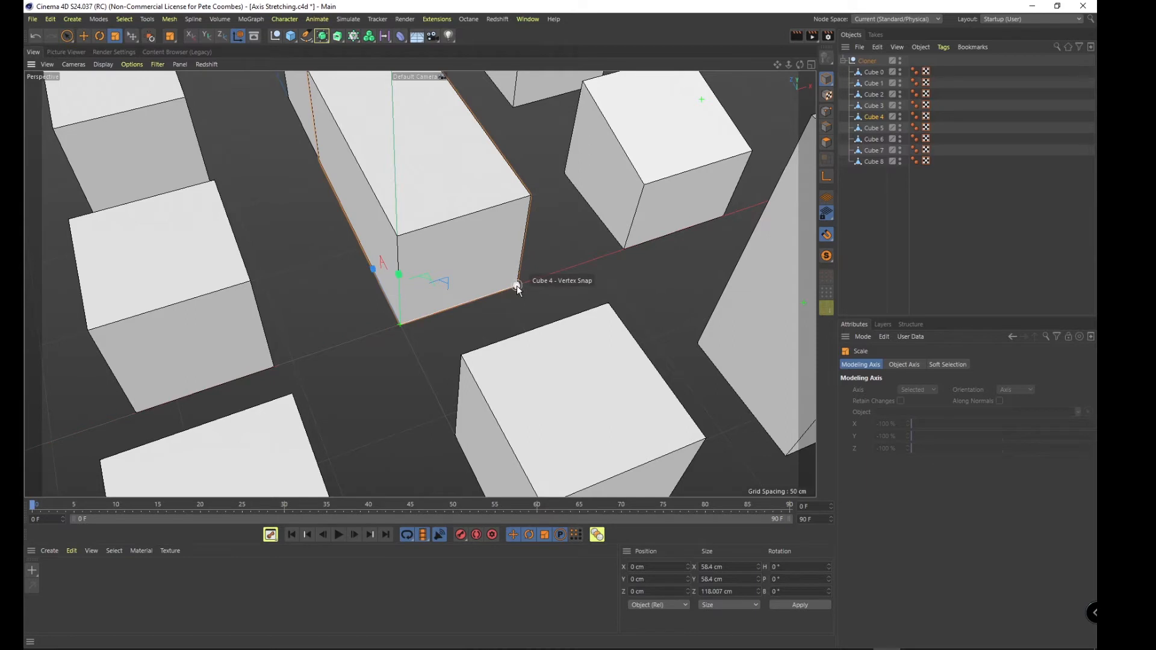
drag(517, 285, 623, 251)
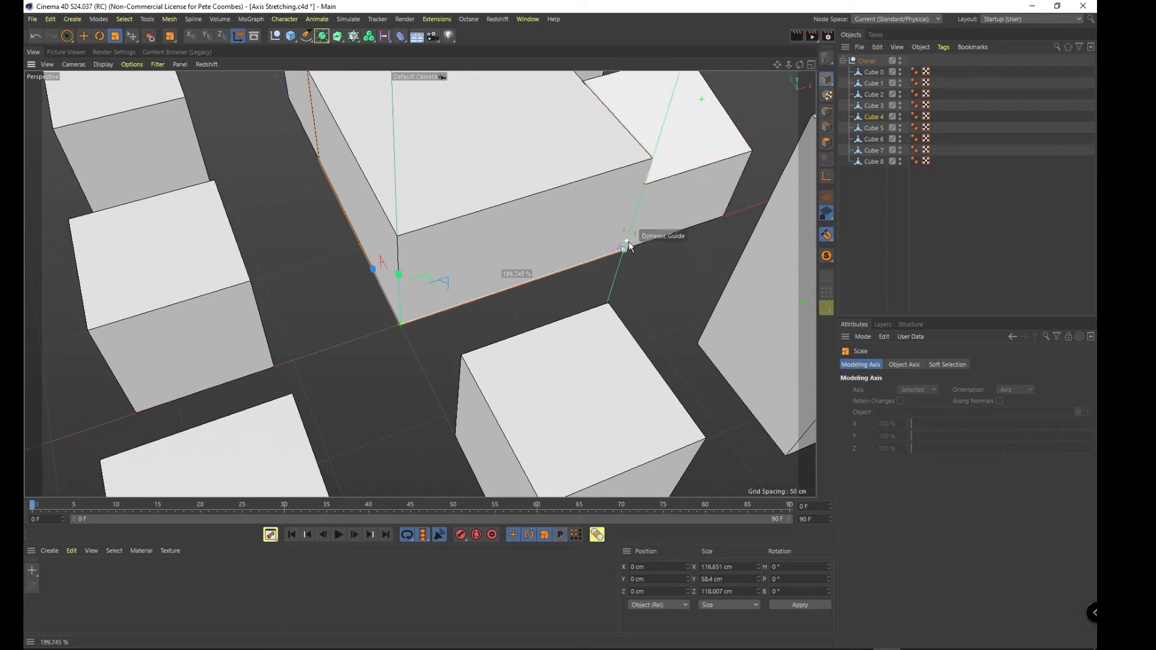
Examine the stretched centre cube and how it meets its neighbours from several angles.
alt+drag(415, 259, 503, 256)
alt+right_drag(503, 256, 351, 206)
alt+drag(352, 206, 148, 209)
alt+right_drag(360, 267, 459, 255)
alt+right_drag(409, 290, 333, 280)
alt+drag(287, 265, 531, 278)
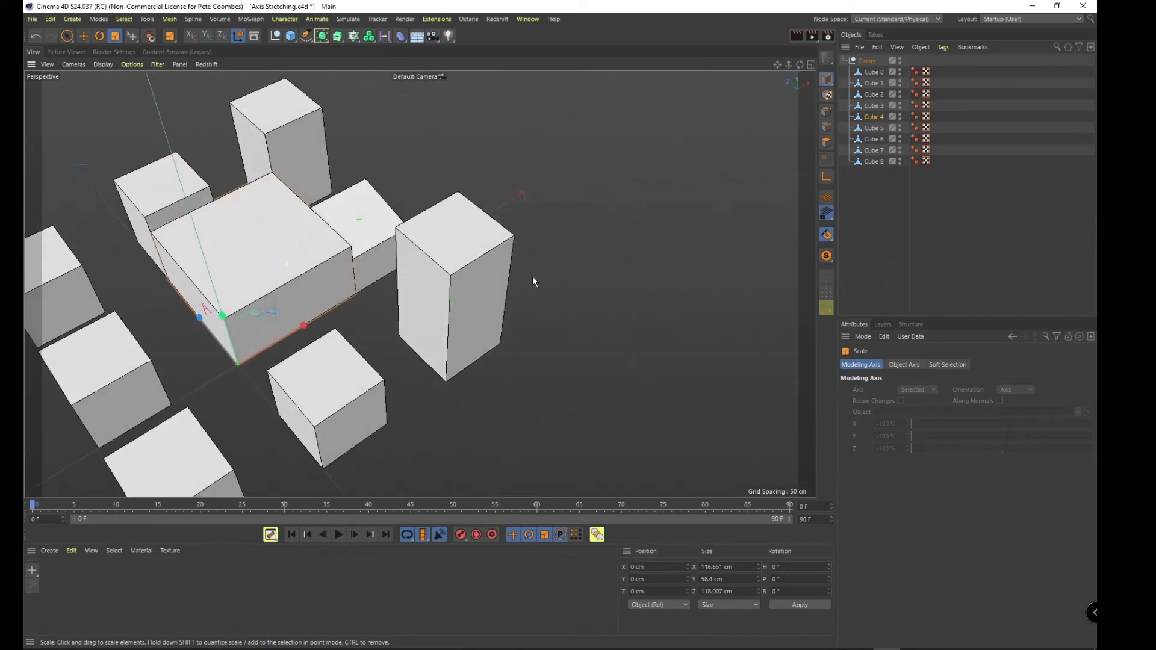
alt+drag(279, 255, 515, 240)
mouse_move(440, 317)
alt+right_down()
mouse_move(486, 288)
mouse_move(453, 313)
alt+right_up()
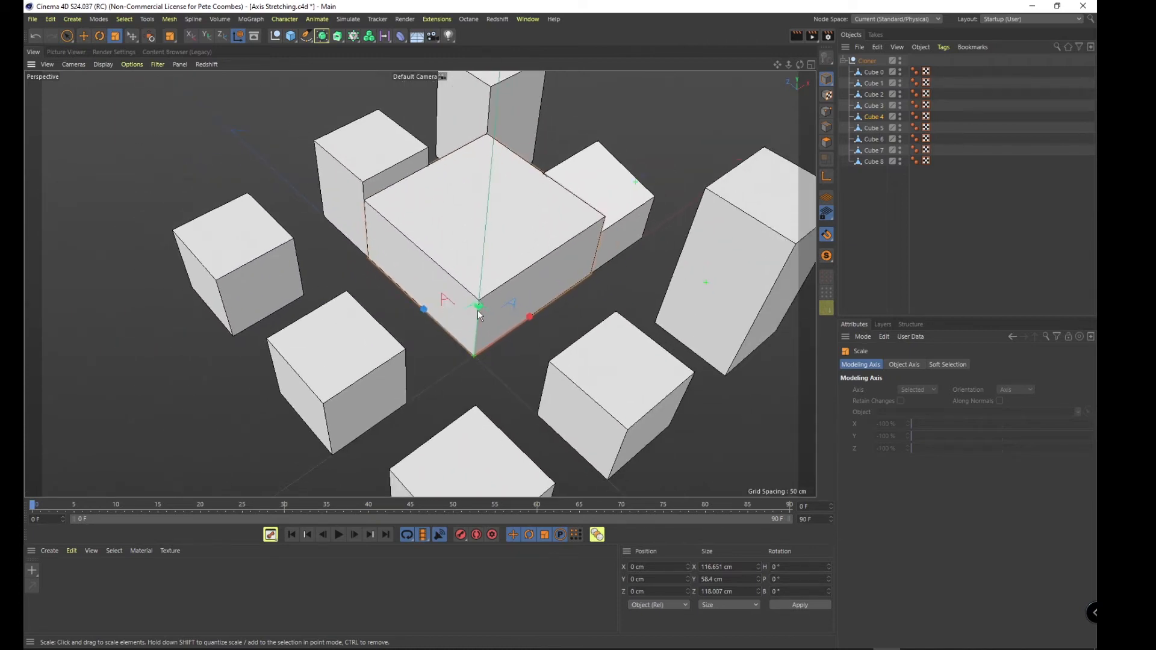
Shrink the centre cube along Z to 58.4 cm, using its far lower corner as handle and snapping to a neighbouring cube.
alt+middle_drag(494, 294, 487, 256)
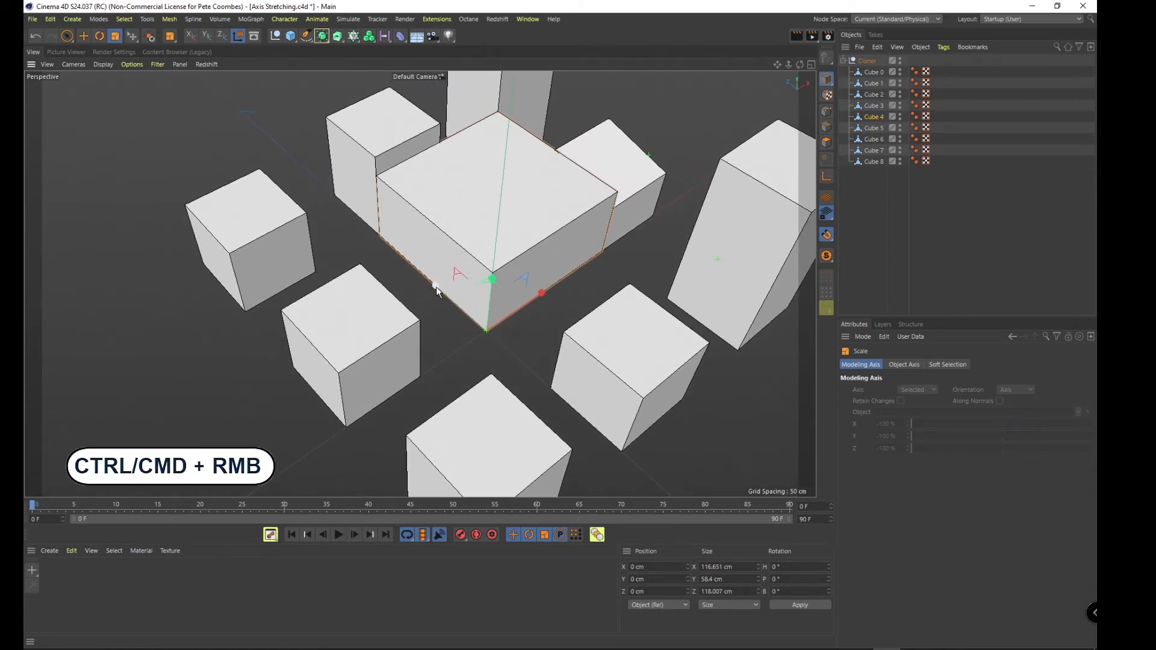
ctrl+right_drag(436, 287, 379, 235)
drag(380, 236, 293, 371)
Shrink the centre cube along X to 58.4 cm, using its far lower corner as handle and snapping to a neighbouring cube.
mouse_move(321, 323)
alt+mouse_down()
mouse_move(373, 337)
mouse_move(304, 327)
alt+mouse_up()
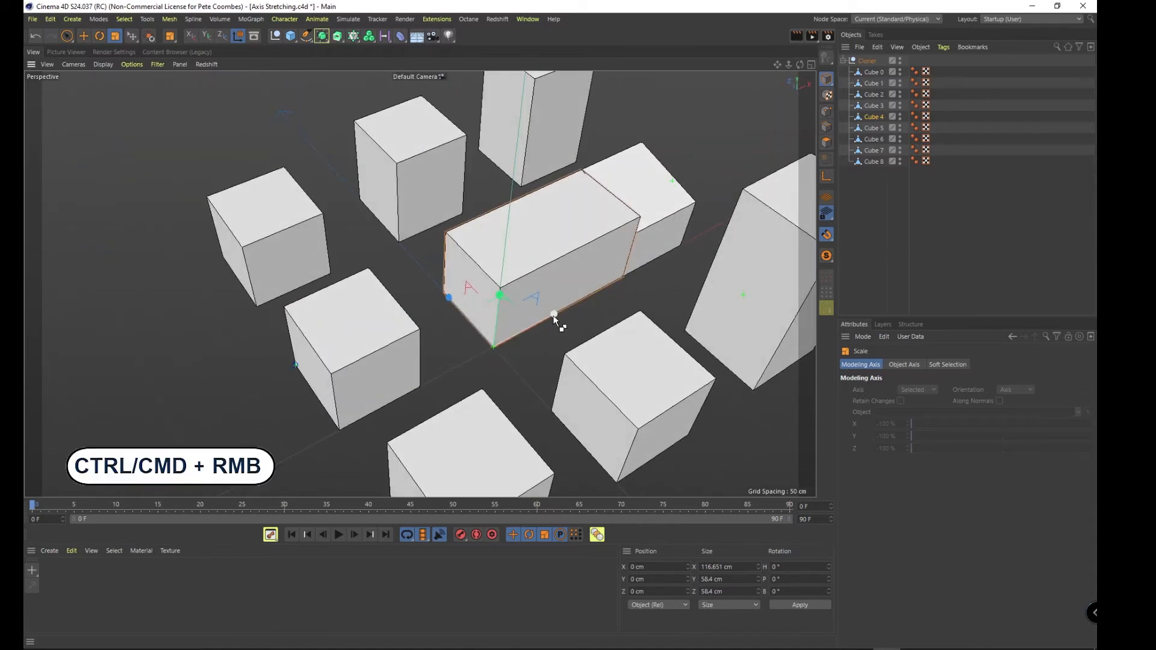
ctrl+right_drag(553, 315, 624, 281)
drag(624, 280, 687, 438)
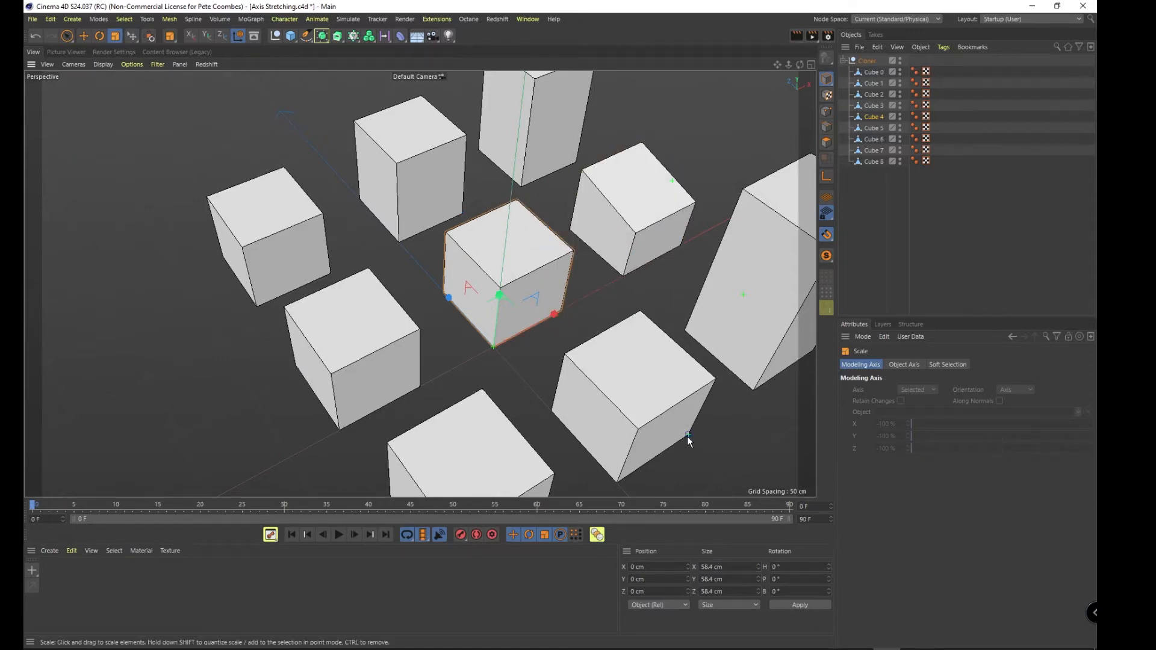
Stretch the centre cube's height to 125 cm by snapping to the tall cube's top corner, and check the alignment in the orthographic views.
alt+drag(489, 280, 529, 227)
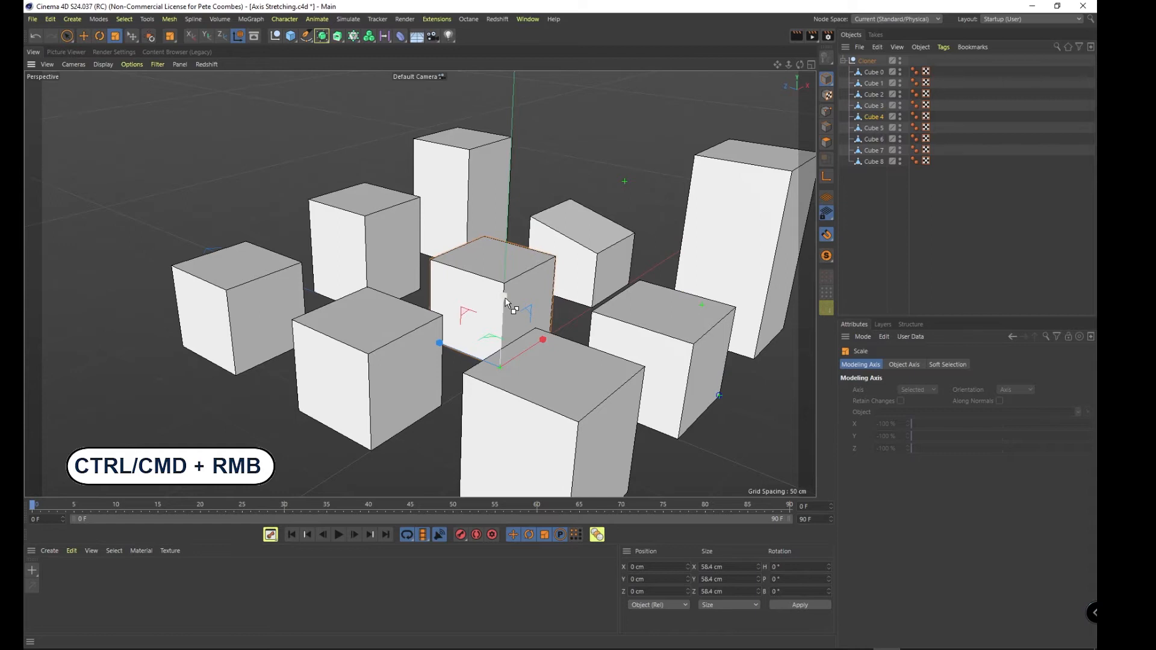
drag(503, 282, 701, 158)
alt+drag(642, 183, 555, 207)
middle_click(753, 291)
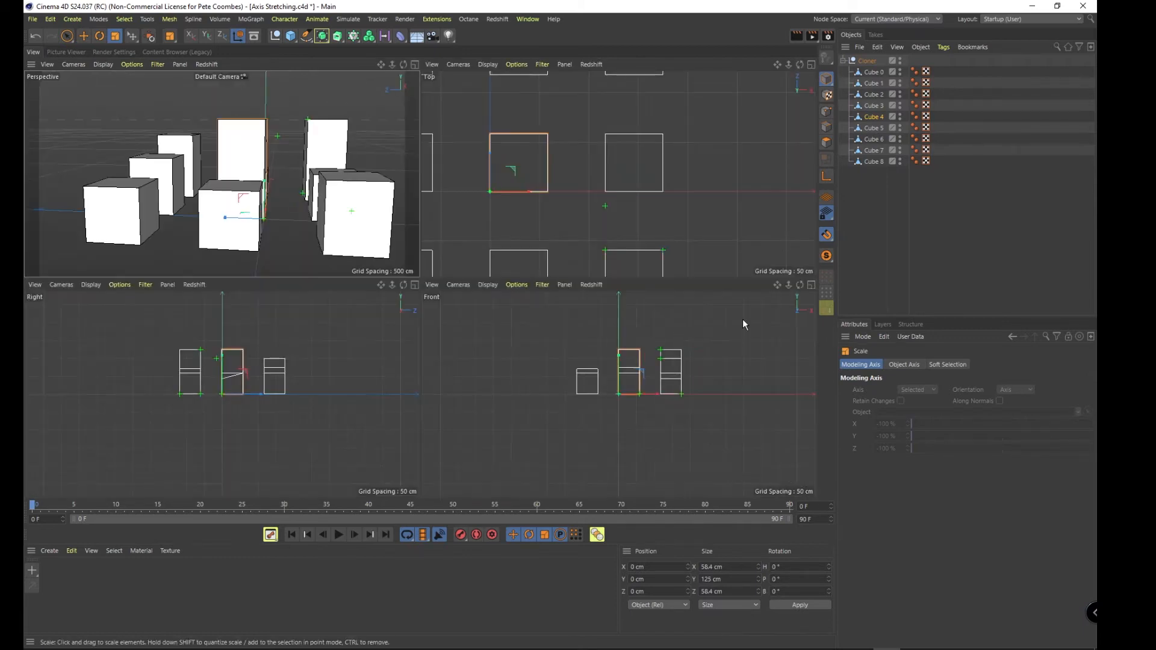
scroll(223, 353, up, 10)
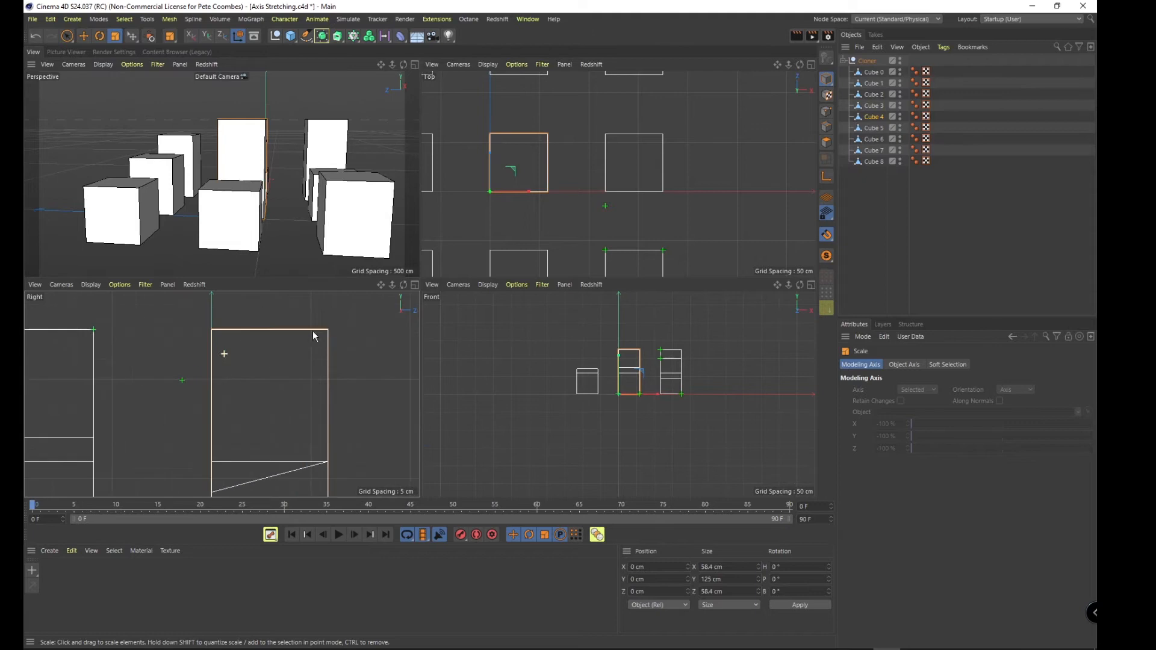
scroll(644, 364, up, 5)
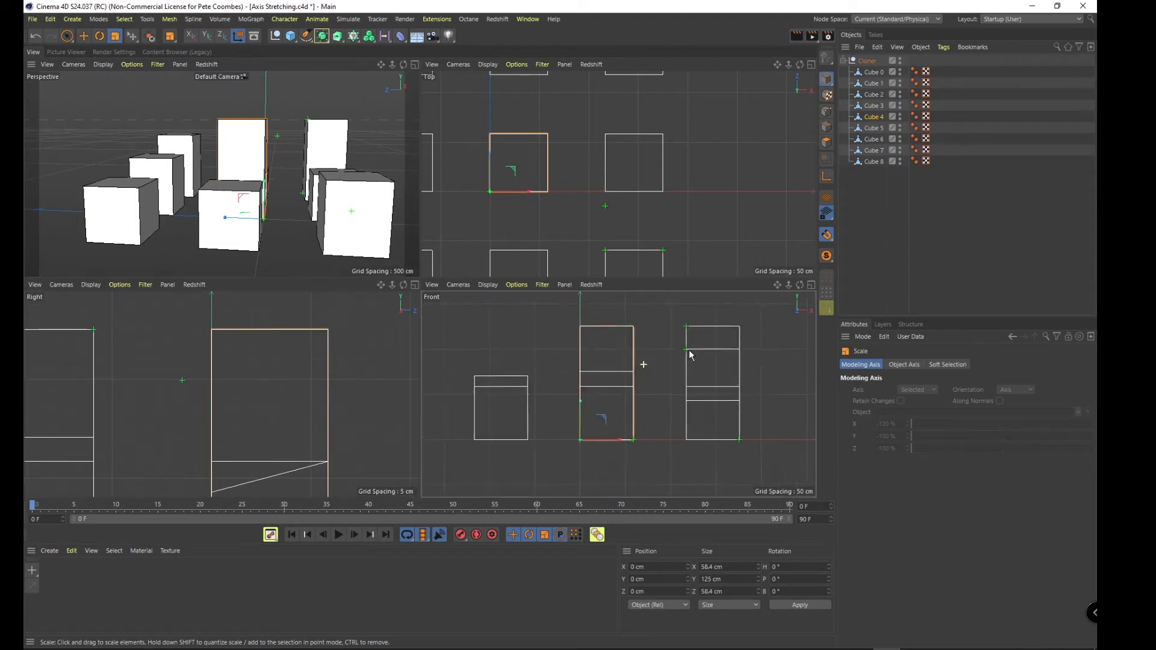
click(414, 64)
alt+drag(555, 257, 411, 286)
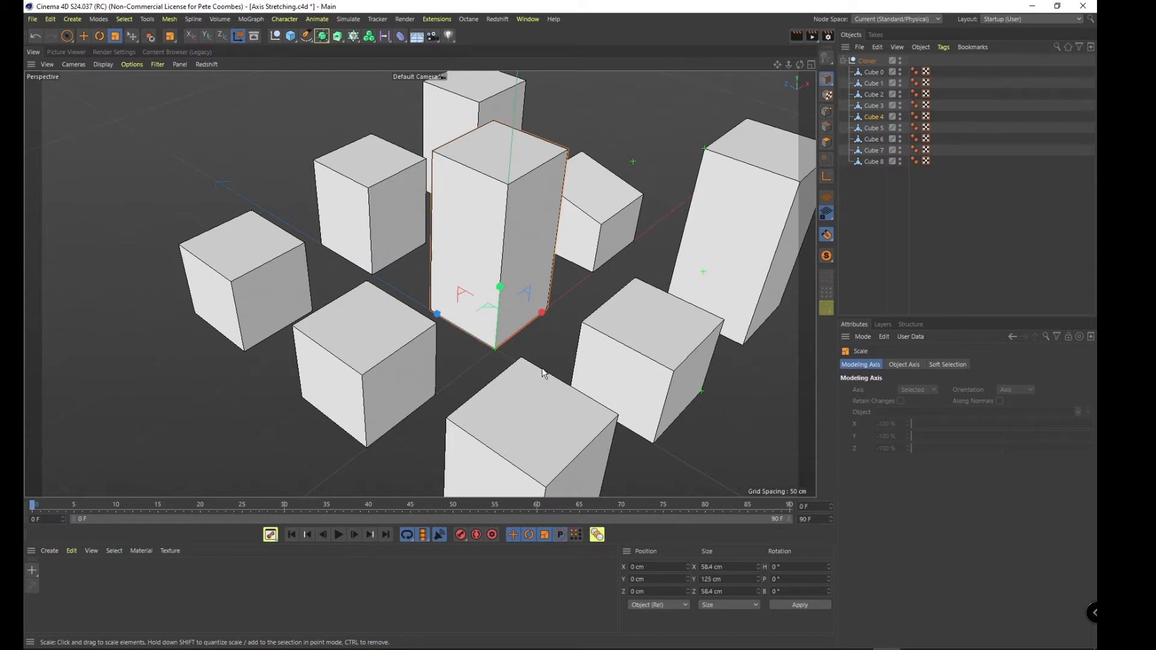
click(613, 194)
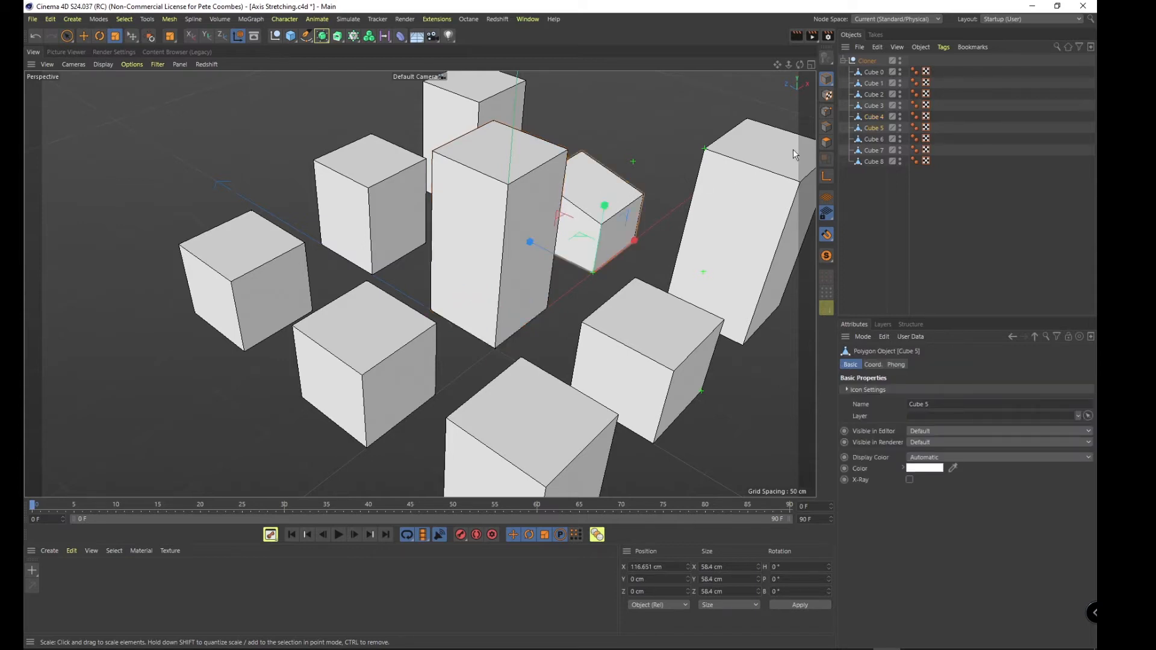
click(827, 143)
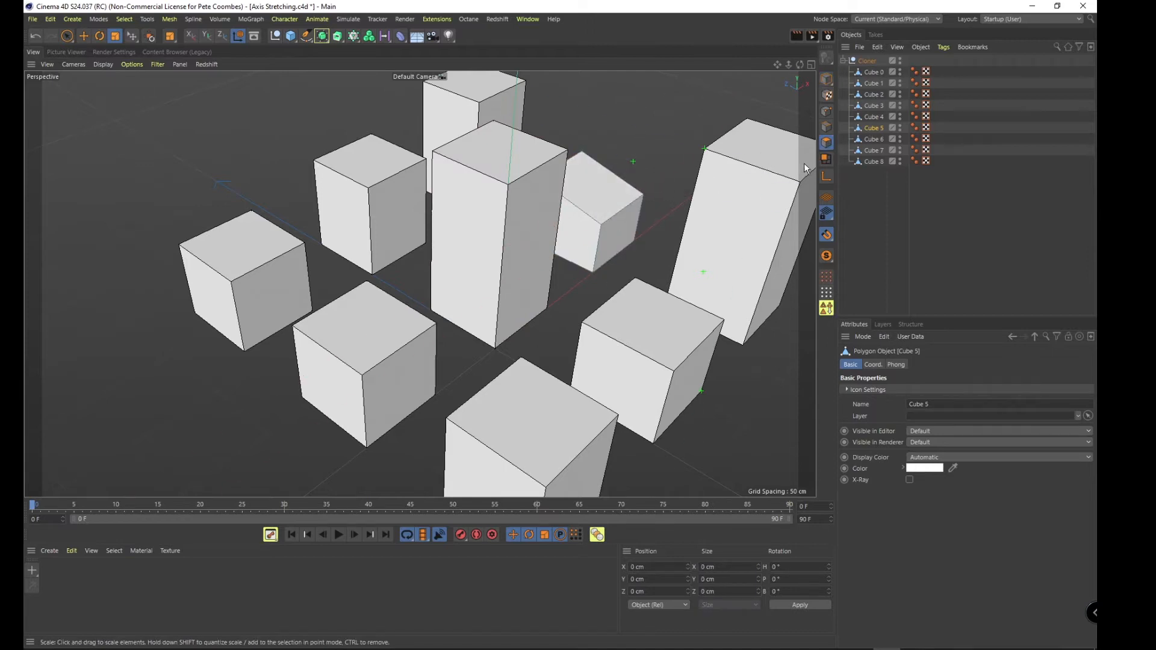
click(826, 79)
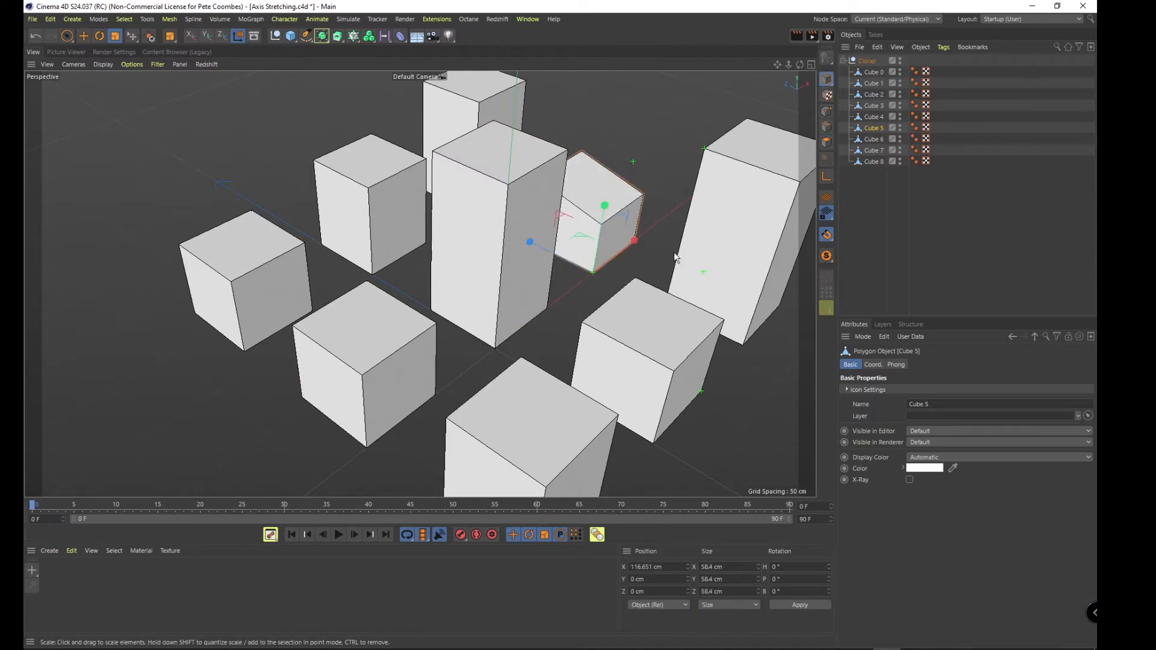
Move the tall centre cube so its axis snaps to the upper front corner of the sloped-top cube.
click(481, 252)
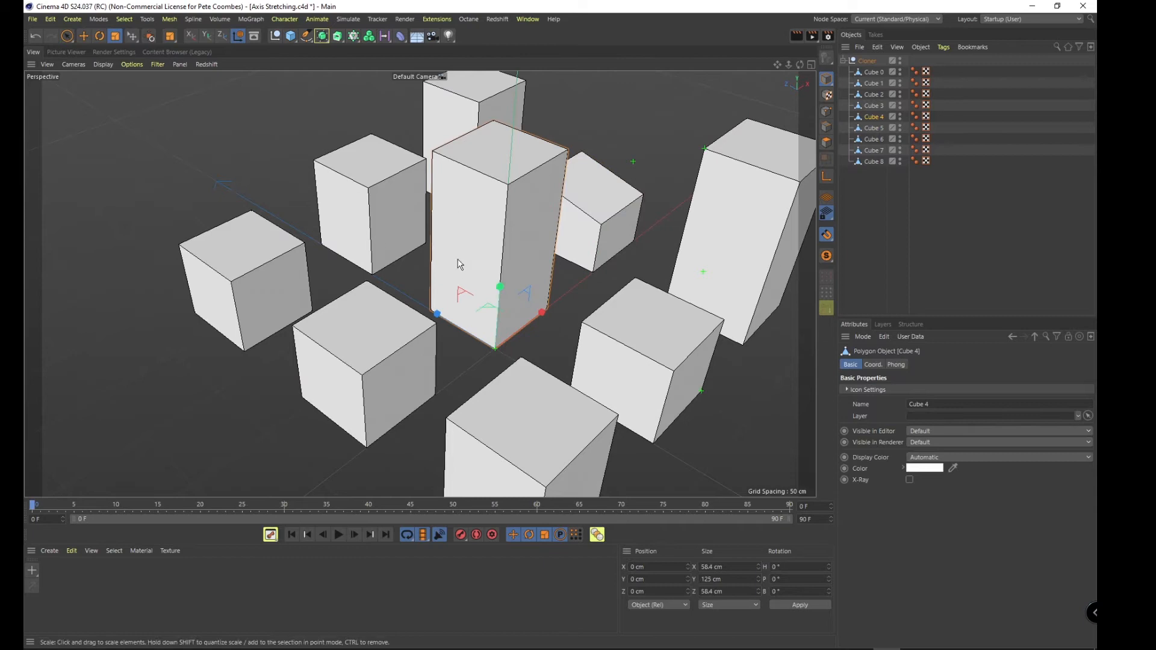
key(e)
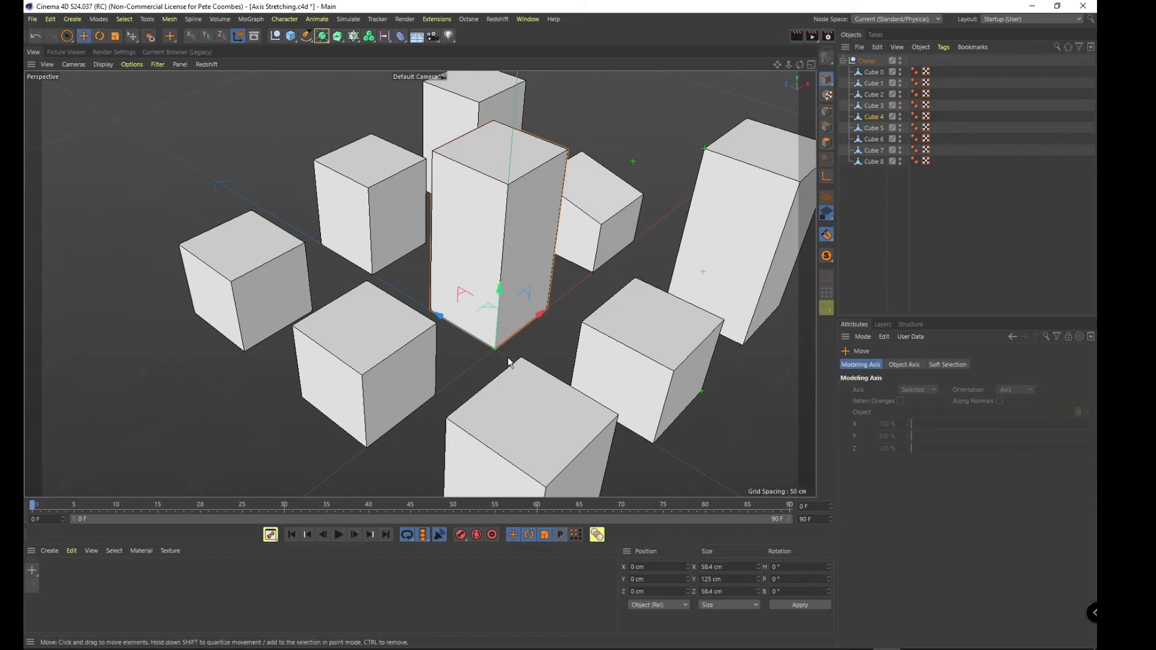
drag(514, 350, 621, 227)
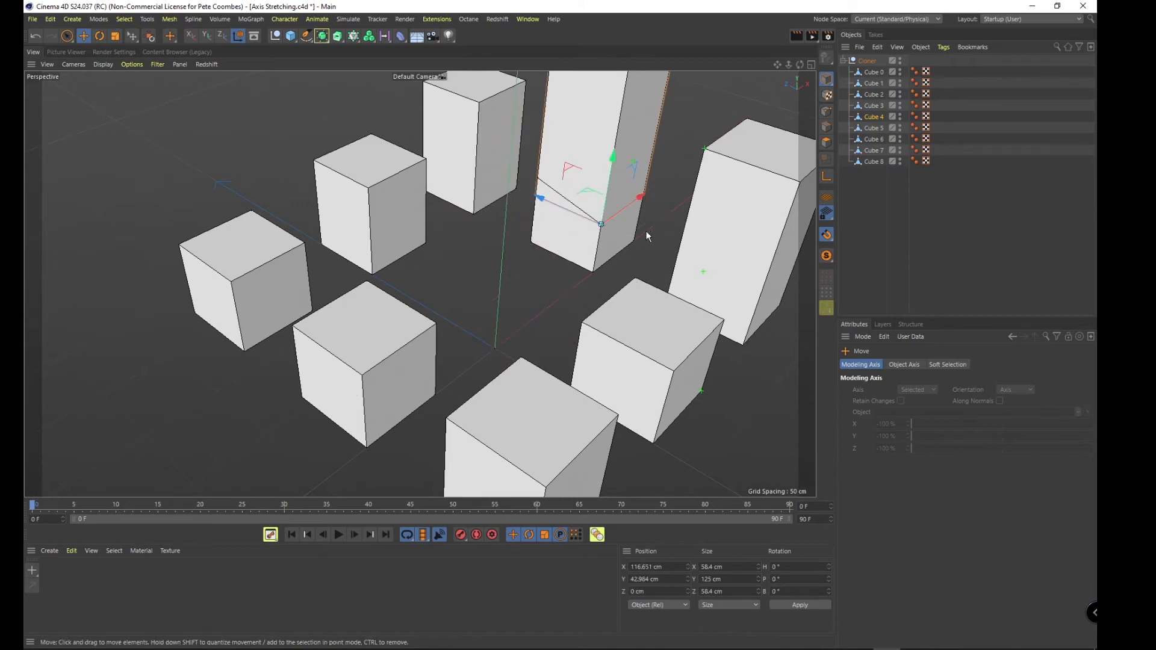
Try to rotate the moved cube around its X axis toward the sloped edge of the cube beneath it.
scroll(578, 258, up, 6)
alt+drag(578, 258, 571, 188)
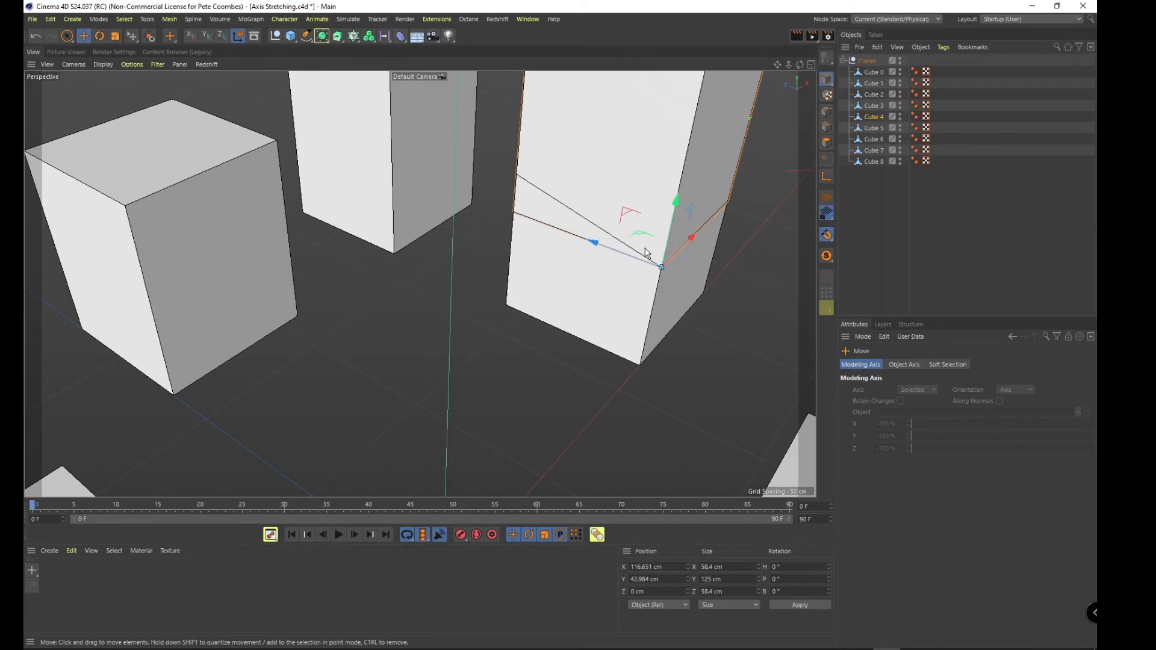
alt+drag(572, 310, 453, 218)
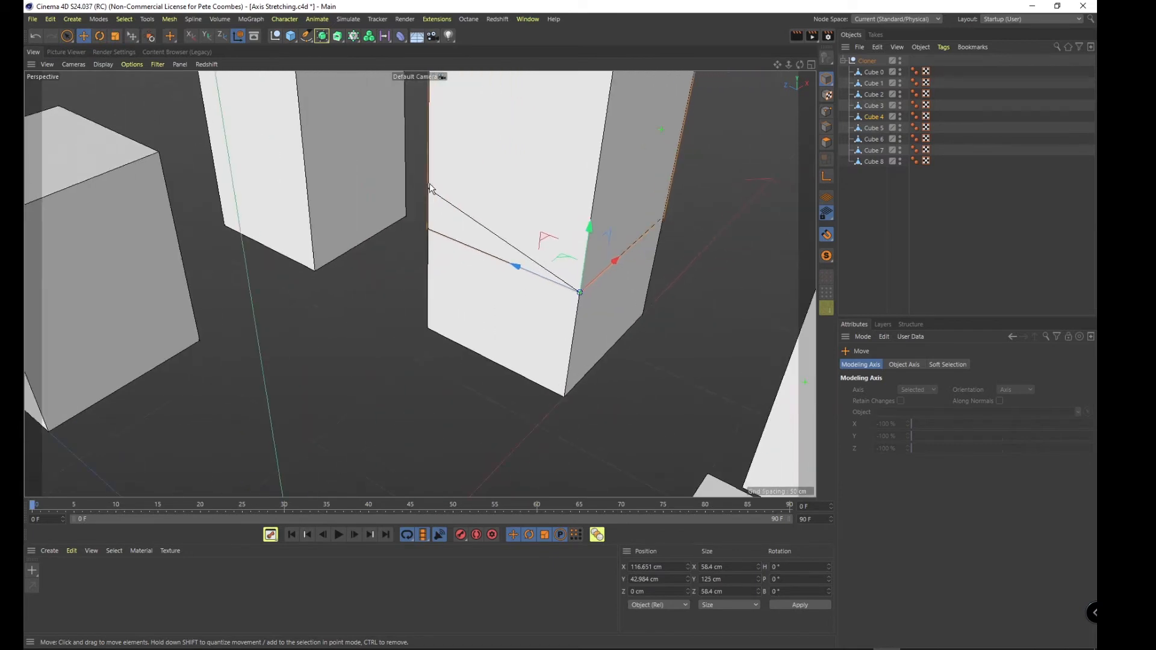
key(r)
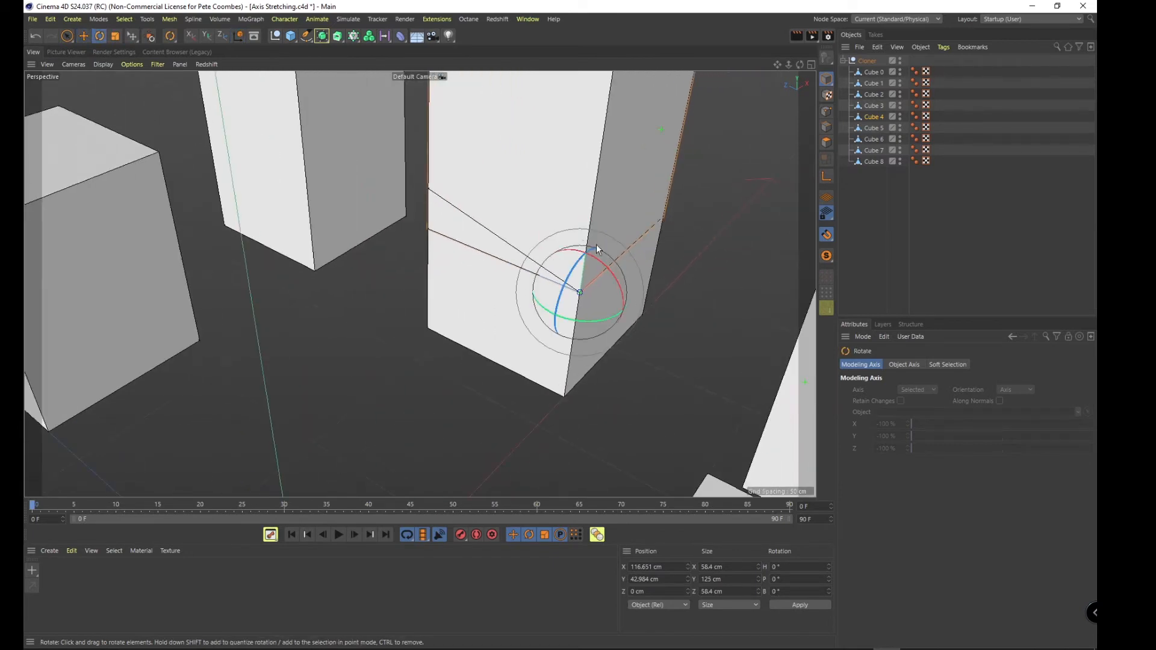
mouse_move(598, 259)
mouse_down()
mouse_move(607, 270)
mouse_move(625, 236)
mouse_move(703, 214)
mouse_move(691, 207)
mouse_move(710, 190)
mouse_move(730, 204)
mouse_move(706, 154)
mouse_move(709, 248)
mouse_move(472, 292)
mouse_move(570, 259)
mouse_move(482, 273)
mouse_up()
alt+drag(680, 281, 523, 293)
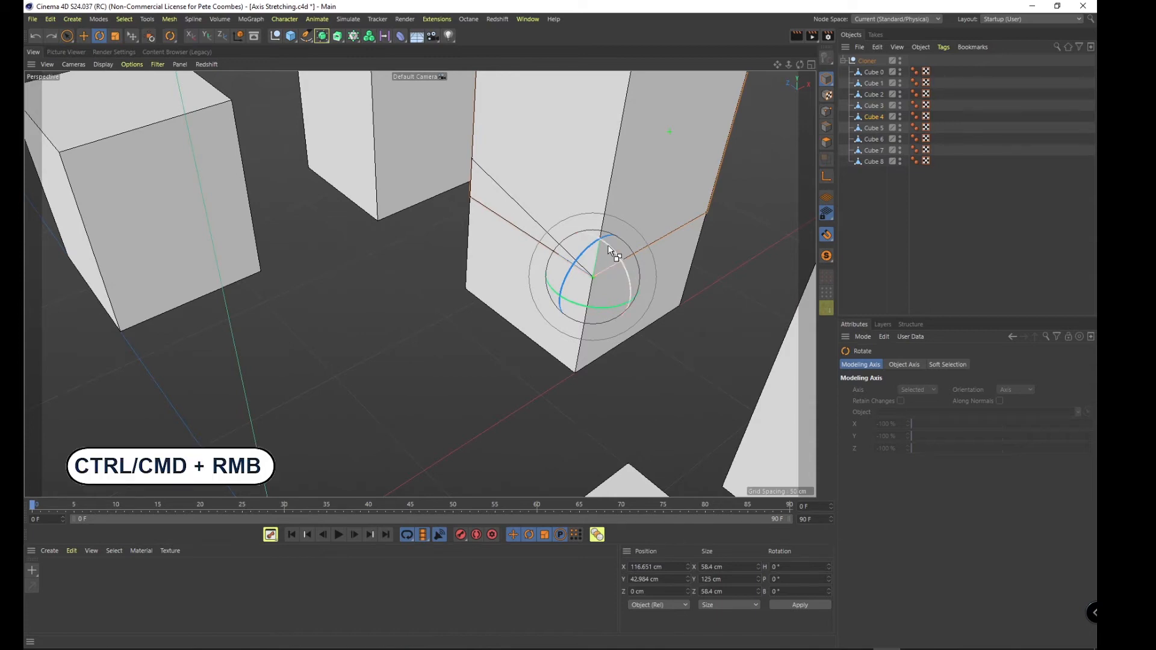
Try rotating the moved cube about X with the handle snapped to its lower corner, and undo the rotation.
ctrl+right_drag(608, 245, 471, 201)
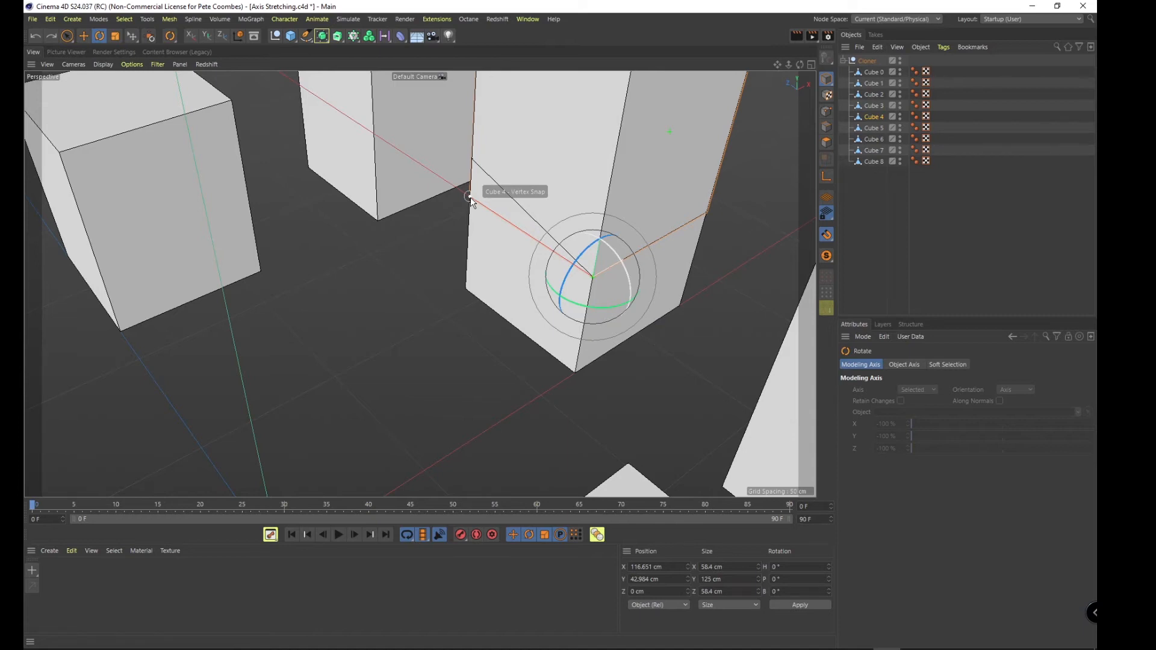
ctrl+right_drag(471, 201, 471, 200)
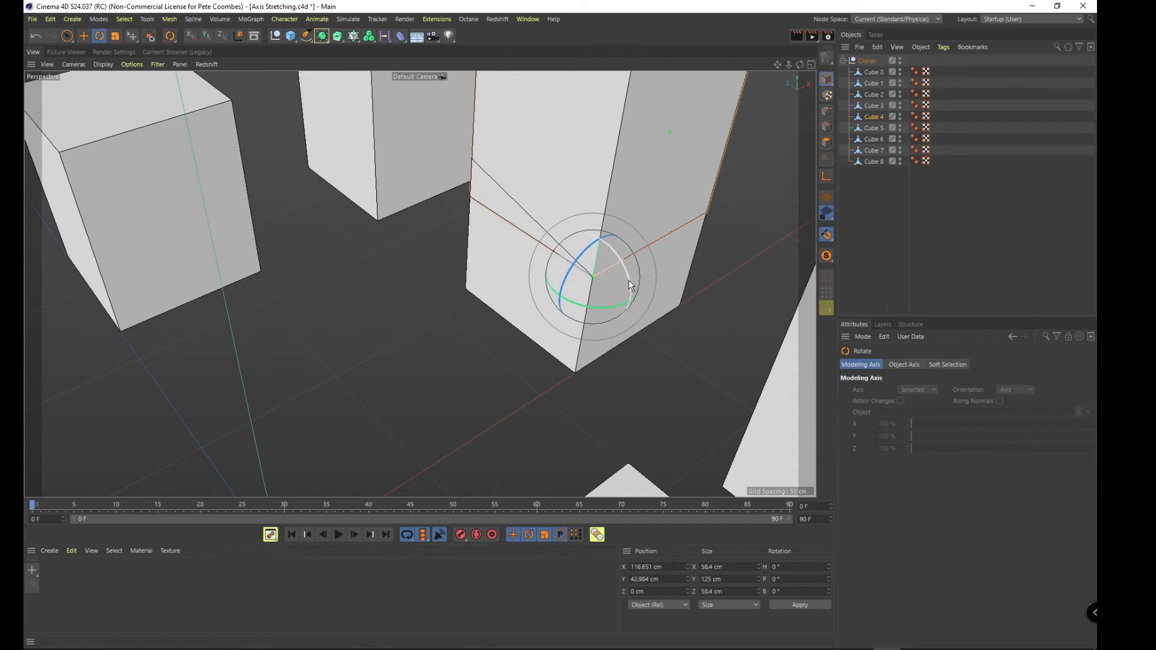
ctrl+right_drag(630, 283, 471, 199)
drag(471, 199, 529, 210)
key(ctrl+z)
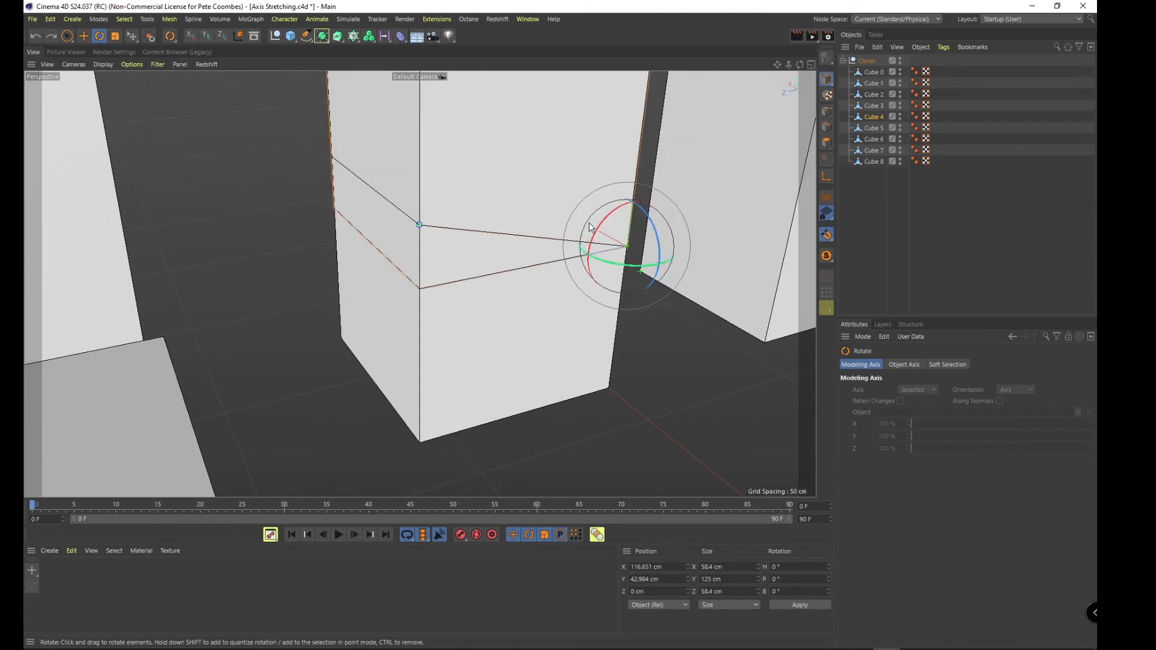
Rotate the moved cube 14.787° about X, with the handle on its lower front corner snapped to the sloped cube's upper vertex.
ctrl+right_click(610, 229)
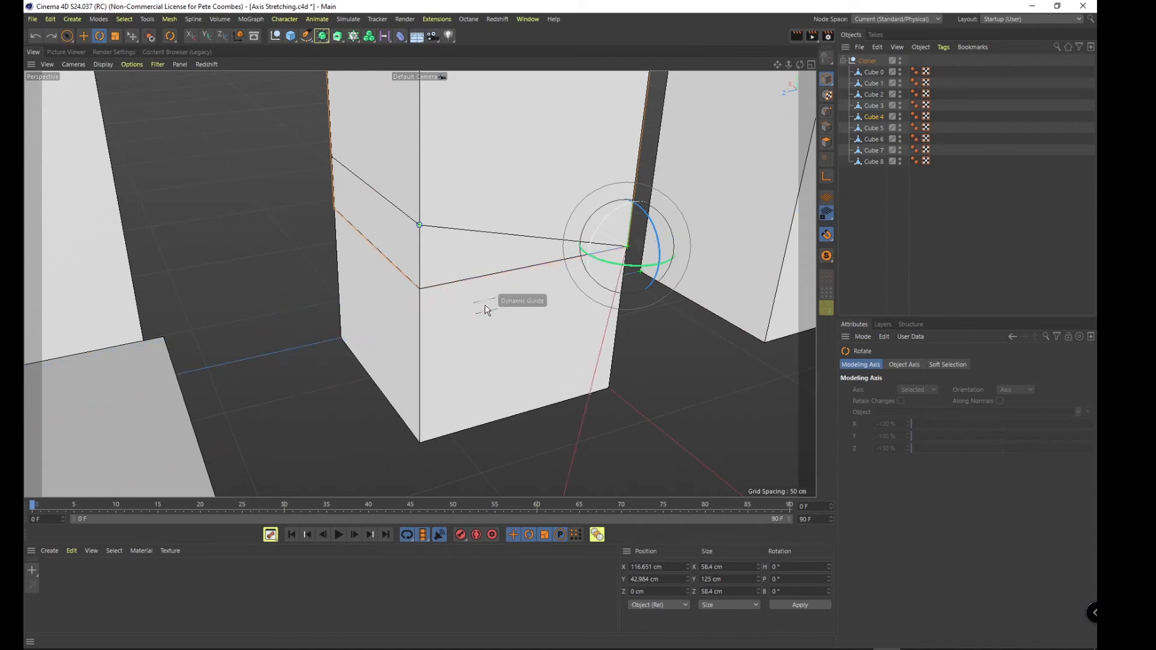
click(420, 289)
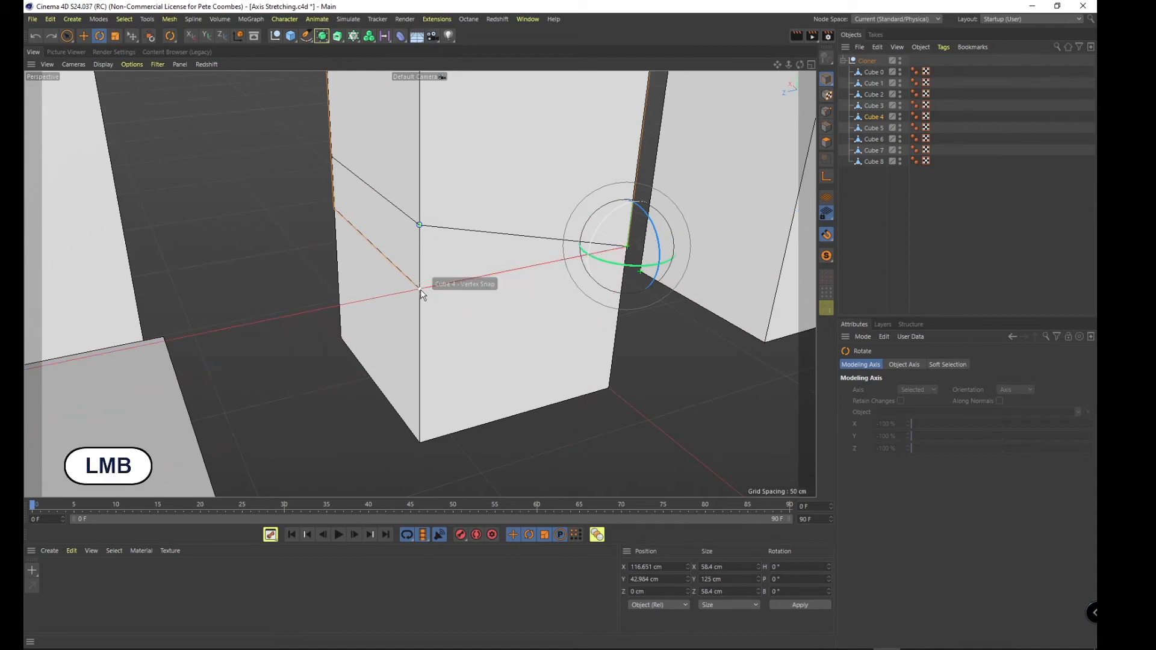
drag(420, 289, 420, 226)
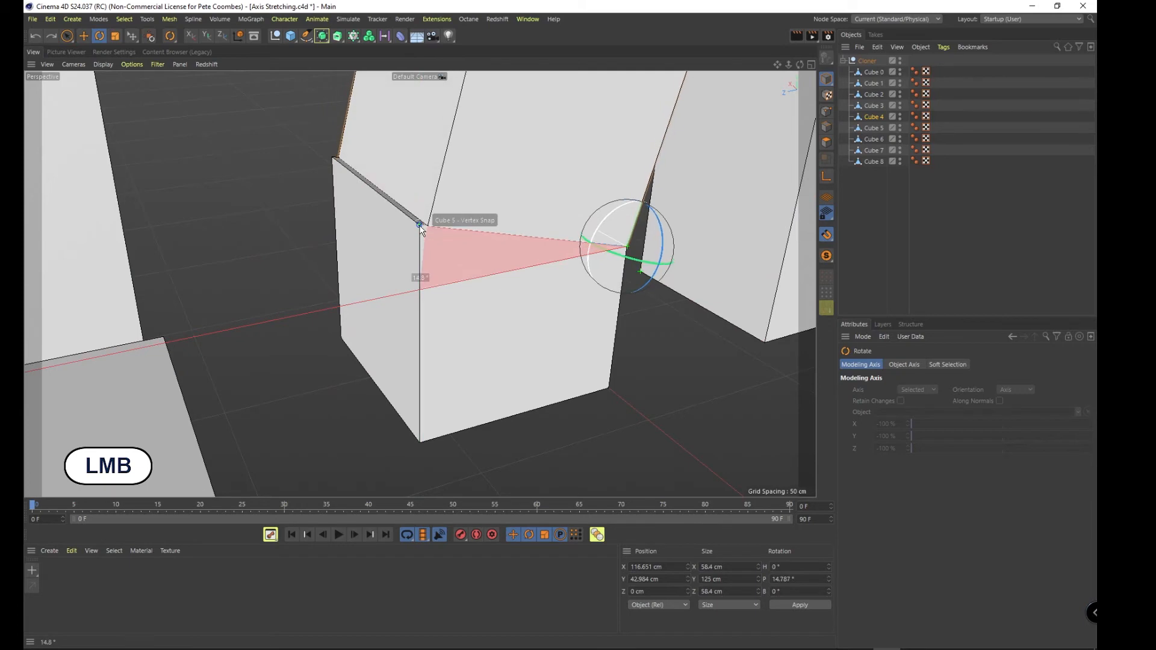
Examine from several angles how the tilted tall cube sits on the sloped cube beneath it.
alt+drag(515, 221, 430, 232)
alt+right_drag(433, 212, 381, 289)
alt+drag(380, 289, 459, 344)
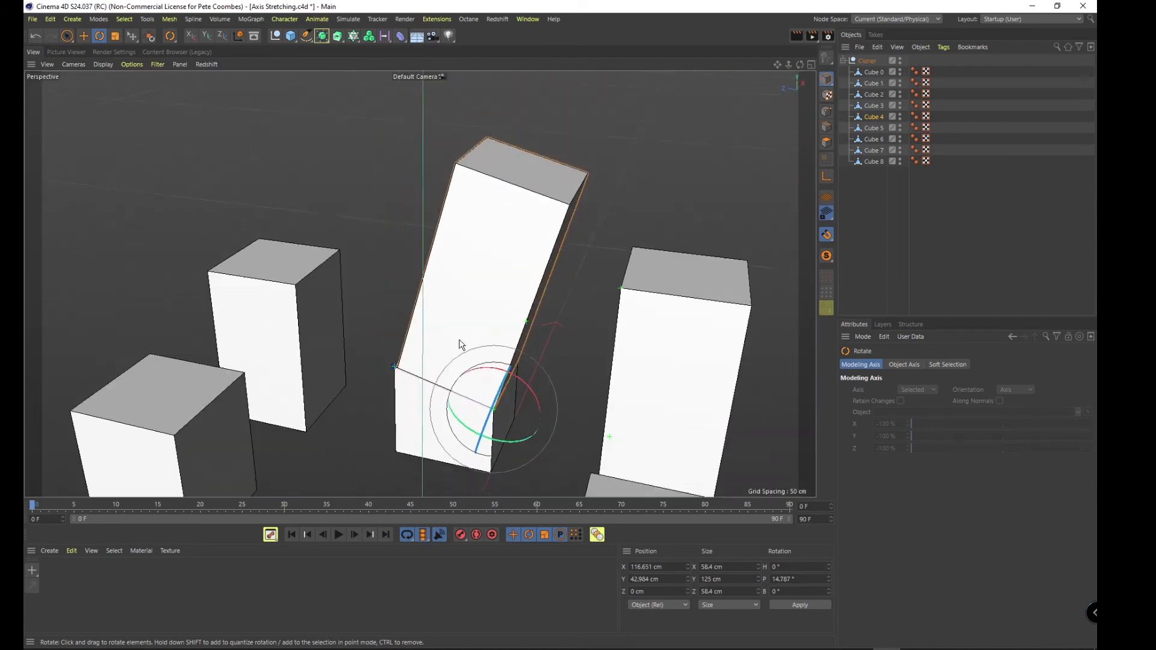
alt+right_drag(460, 340, 425, 339)
alt+middle_drag(434, 338, 462, 255)
alt+drag(461, 255, 492, 310)
alt+right_drag(498, 310, 537, 275)
alt+middle_drag(395, 304, 420, 284)
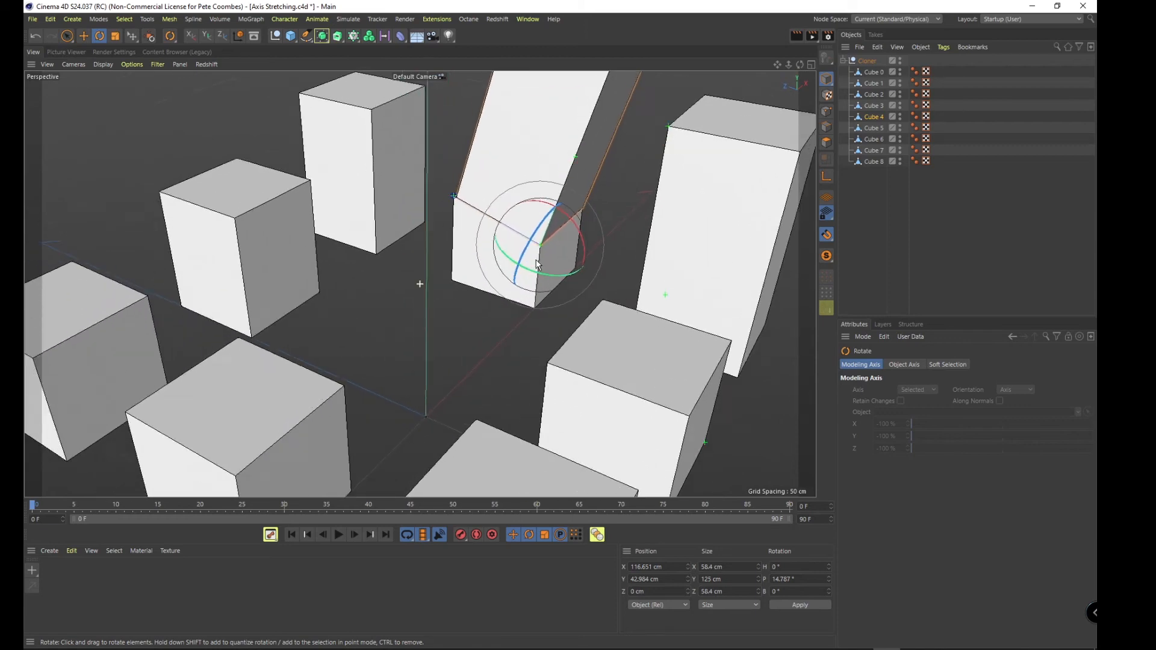
Select the side face of Cube 0 that points toward the neighbouring cube along X, with the Move tool active.
alt+right_drag(420, 283, 431, 350)
alt+drag(592, 385, 384, 249)
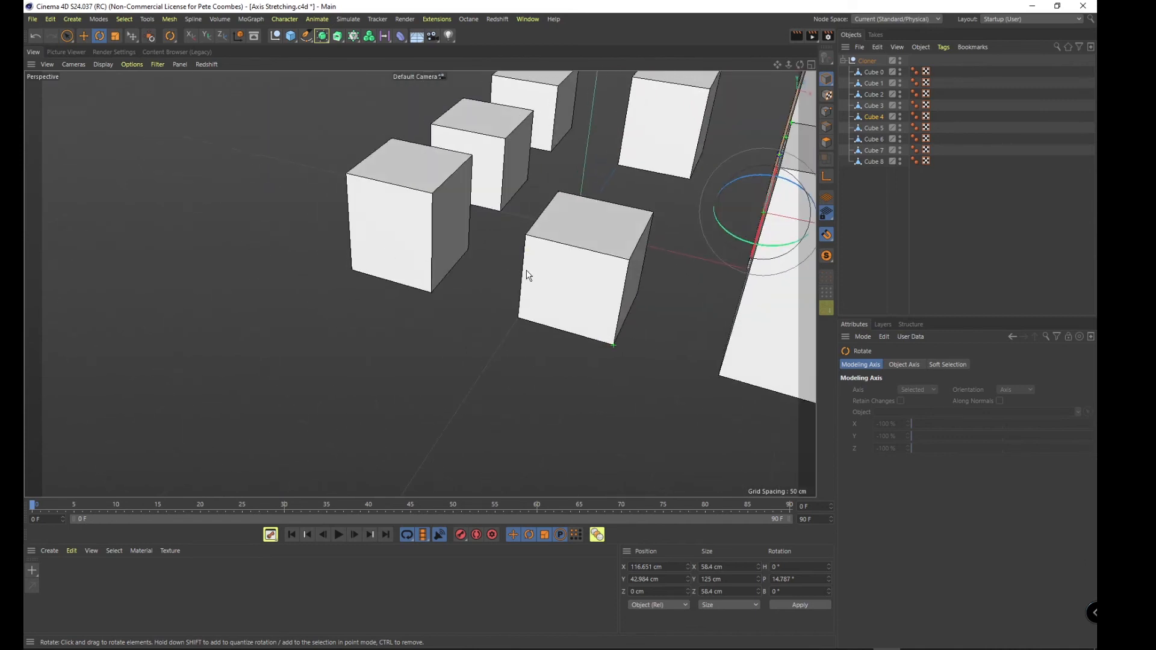
alt+drag(528, 275, 436, 362)
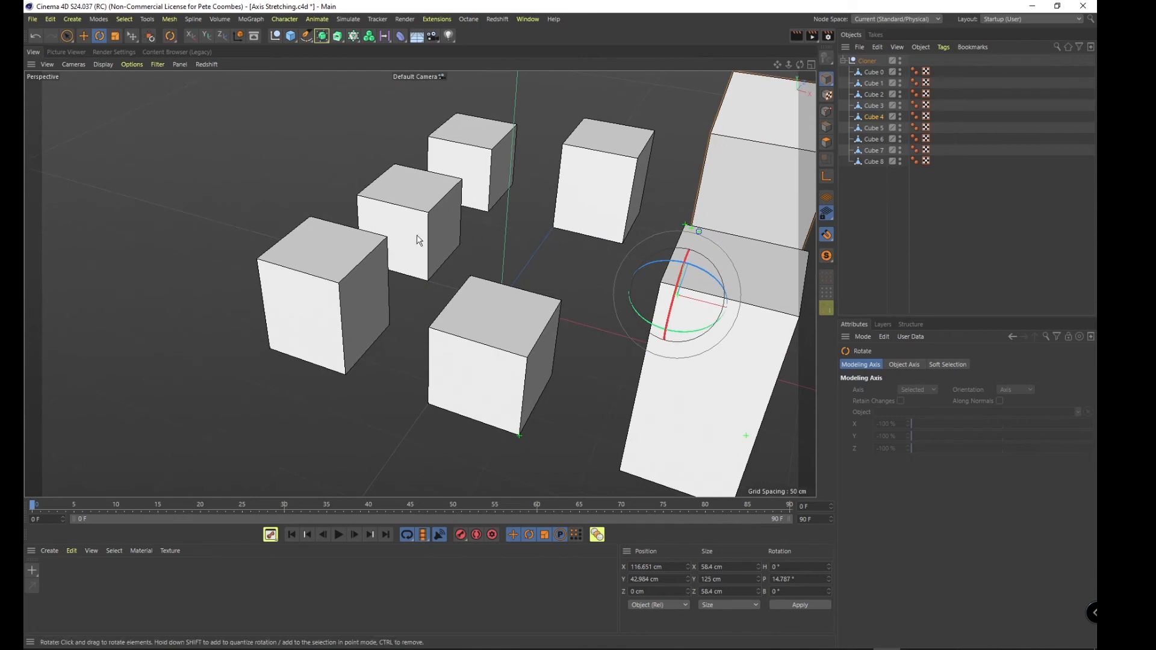
click(83, 36)
key(l)
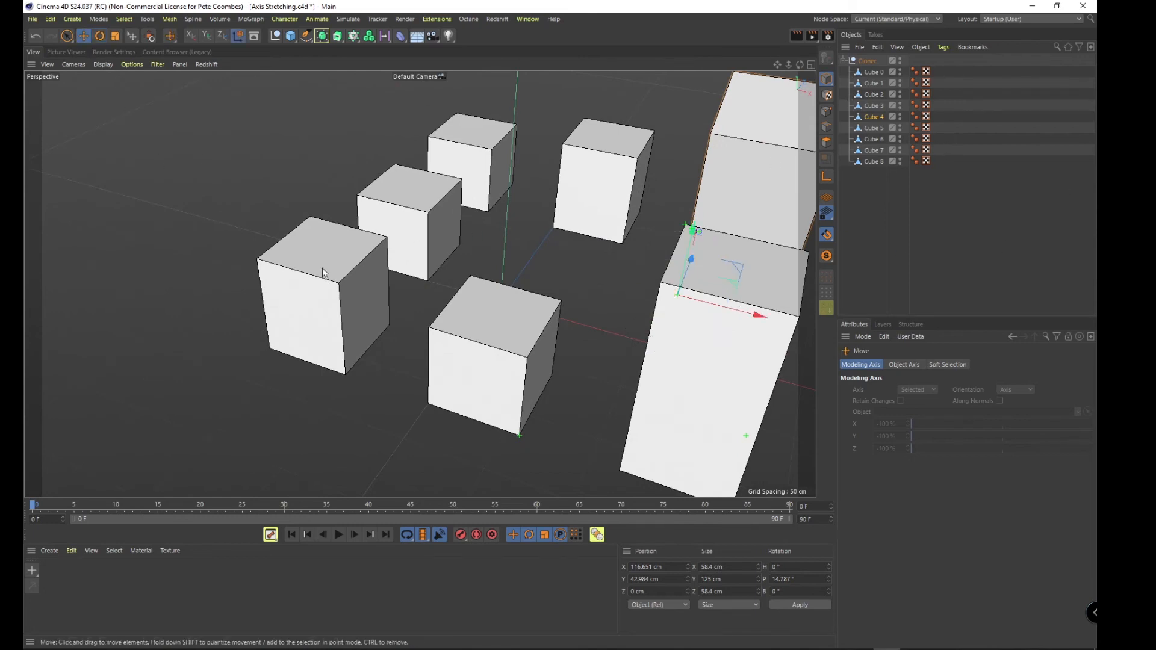
click(323, 267)
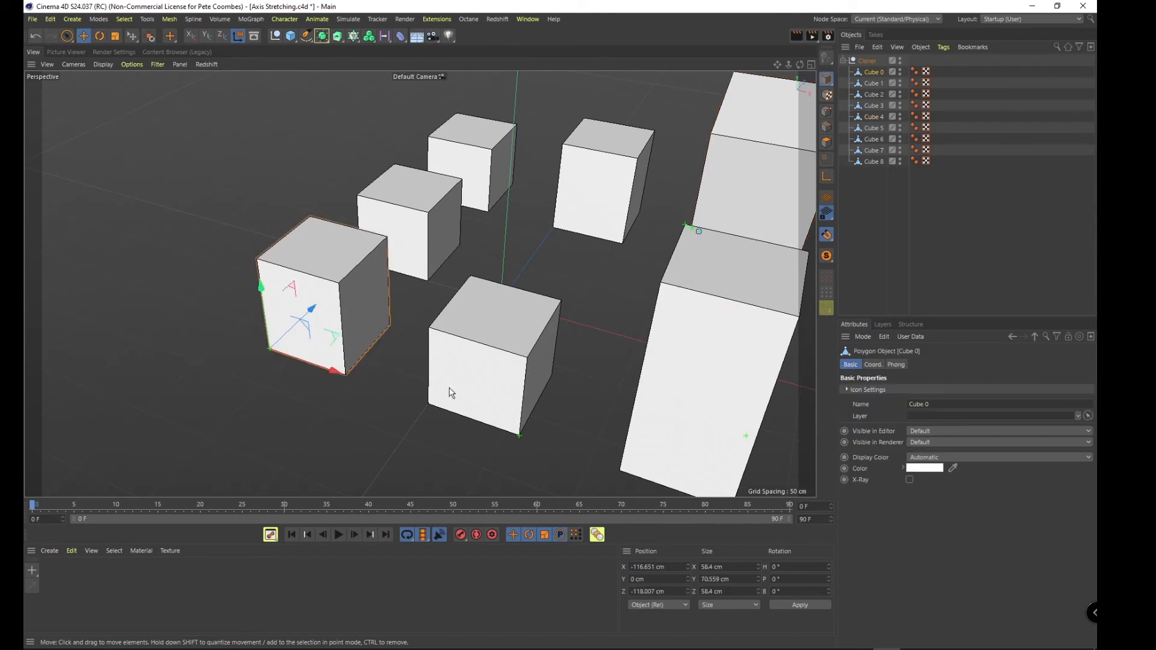
click(827, 143)
click(385, 325)
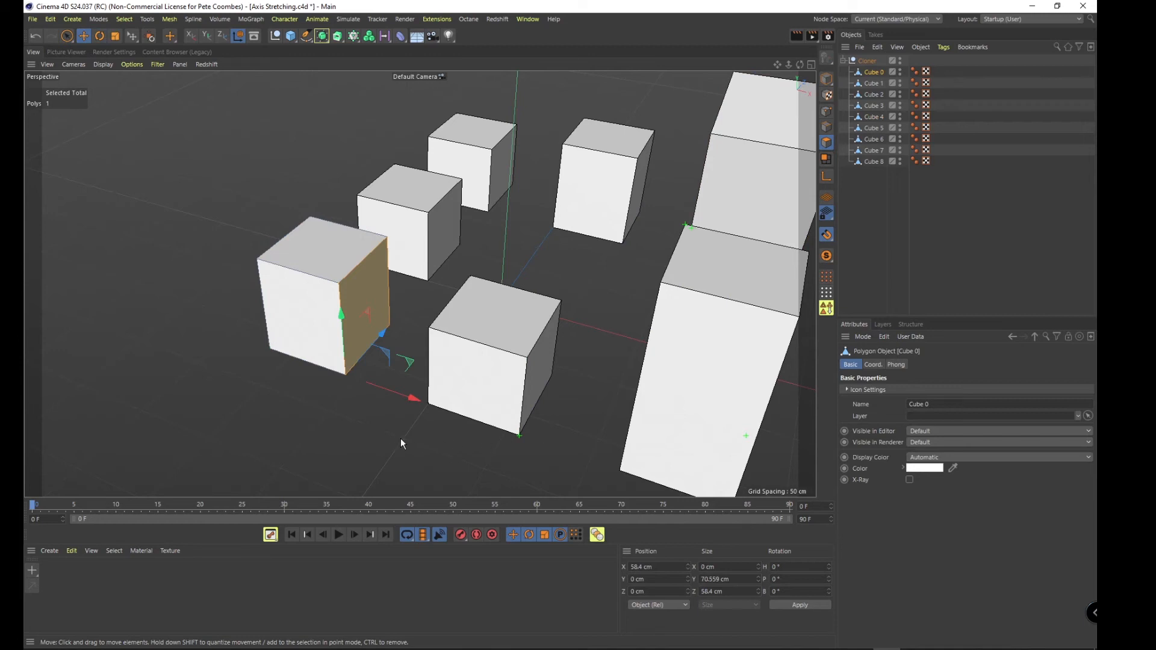
Try moving the selected face so its lower corner snaps to the neighbouring cube's lower corner, and undo the move.
scroll(468, 385, up, 3)
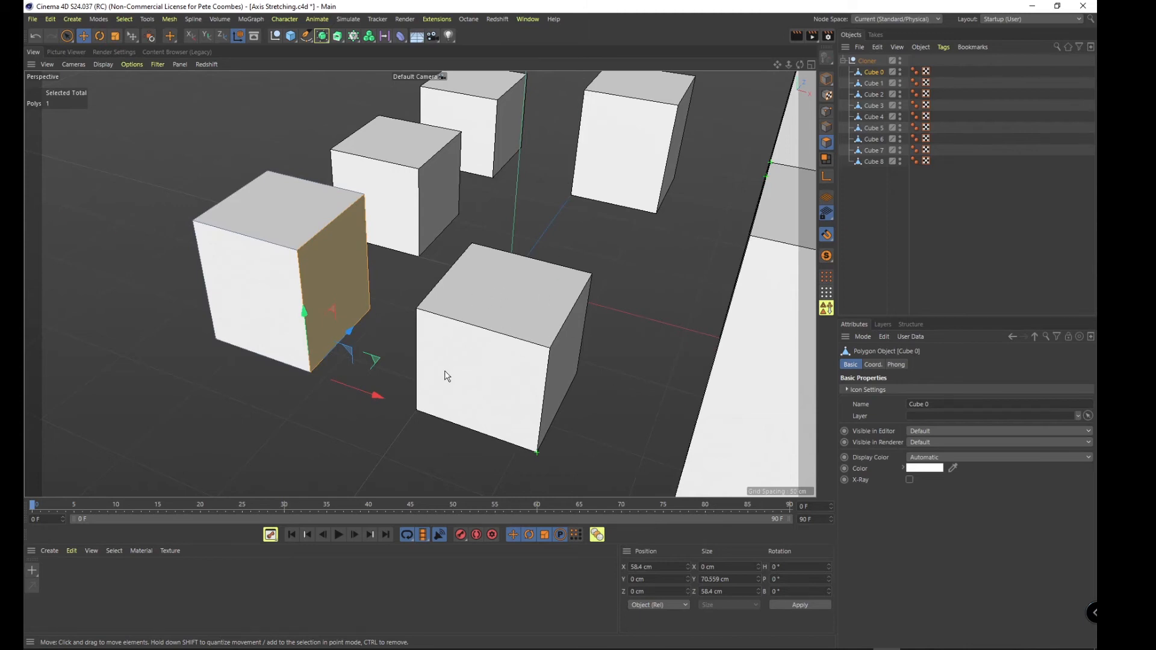
alt+drag(445, 371, 559, 344)
alt+drag(479, 365, 355, 402)
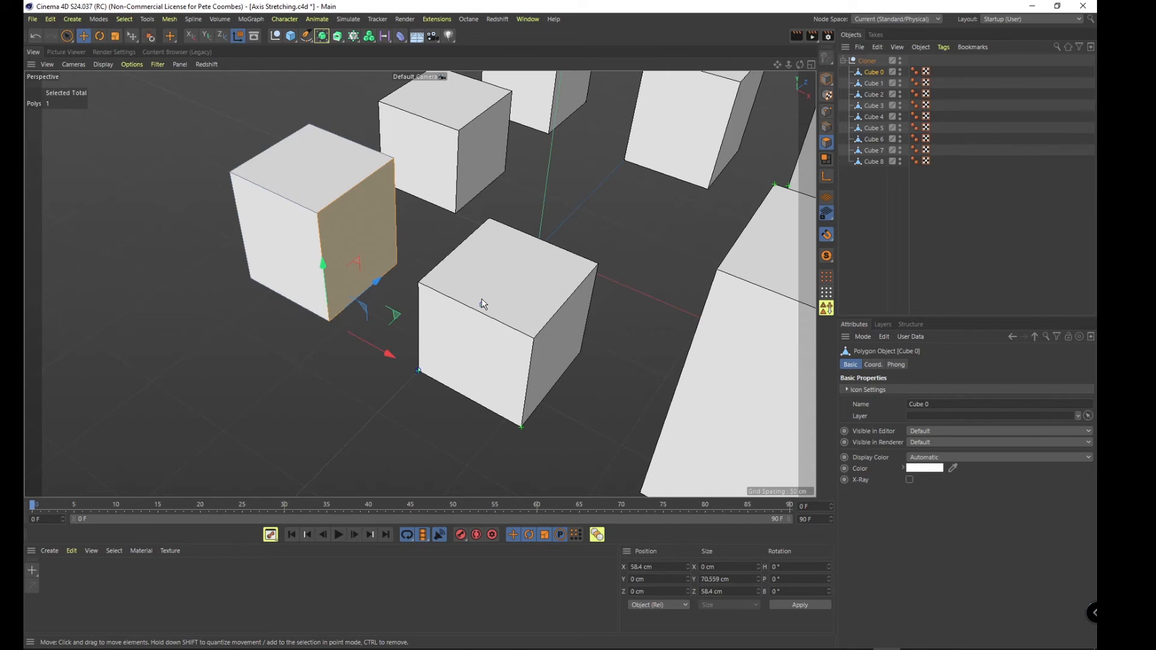
mouse_move(432, 335)
alt+mouse_down()
mouse_move(537, 297)
mouse_move(406, 330)
mouse_move(506, 316)
mouse_move(444, 330)
alt+mouse_up()
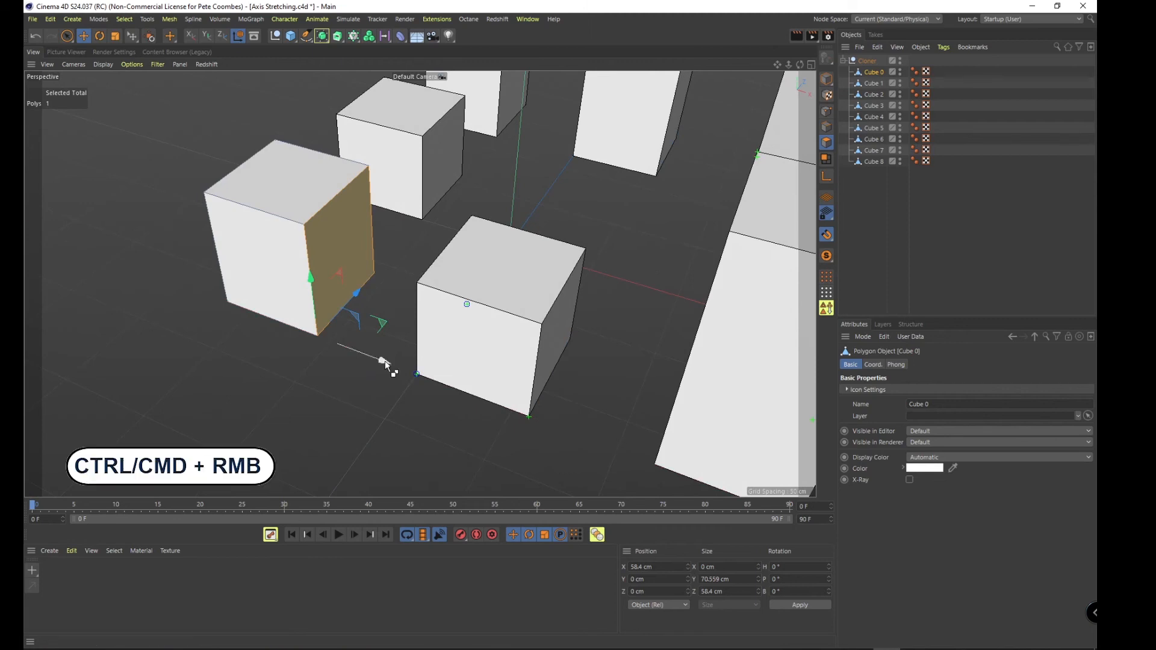
mouse_move(385, 360)
mouse_down()
mouse_move(348, 360)
mouse_move(392, 368)
mouse_up()
key(ctrl+z)
ctrl+right_drag(384, 361, 318, 337)
drag(318, 341, 417, 377)
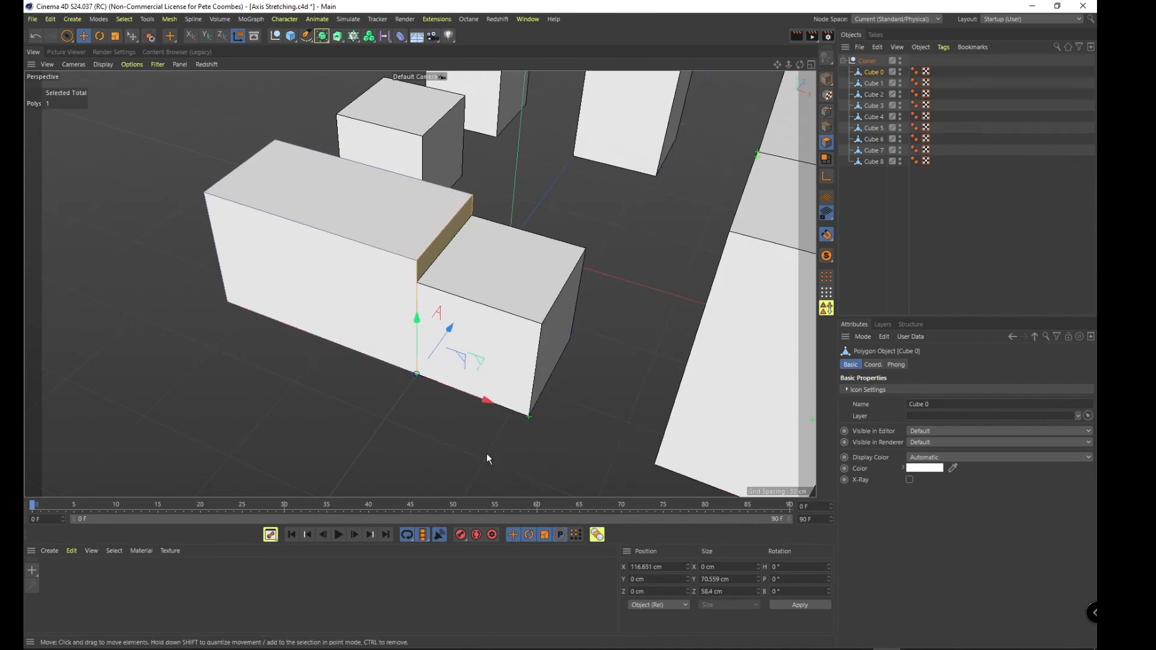
key(ctrl+z)
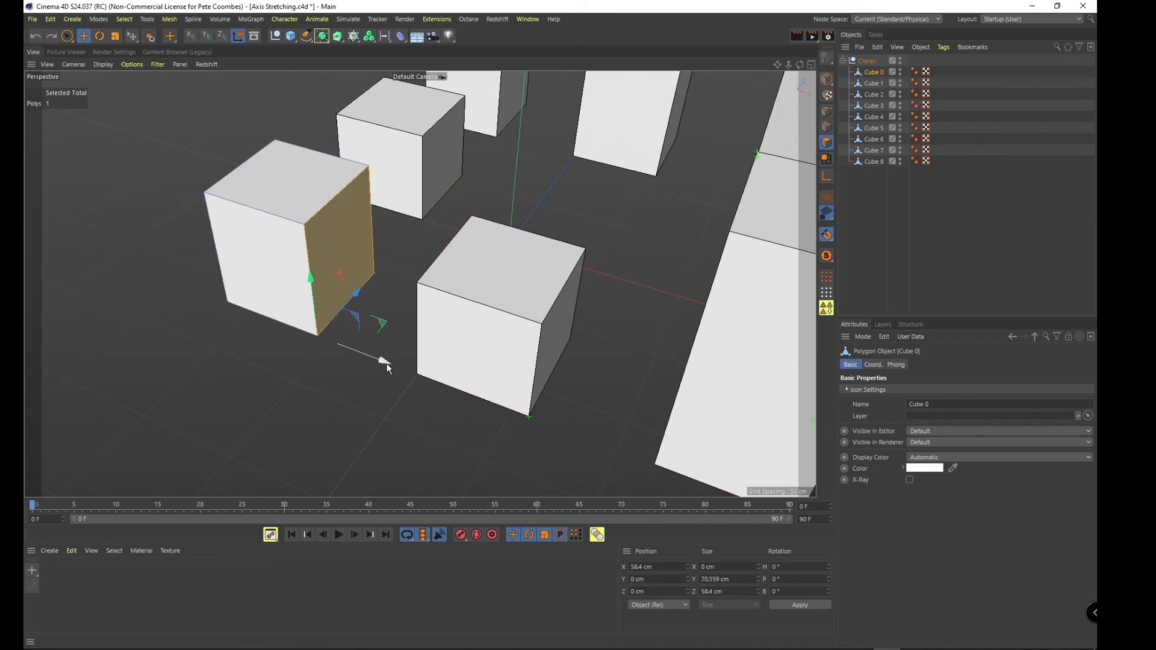
Extrude the selected side face along X with its relocated handle so its lower corner snaps to the neighbouring cube's lower vertex.
ctrl+right_drag(387, 363, 387, 364)
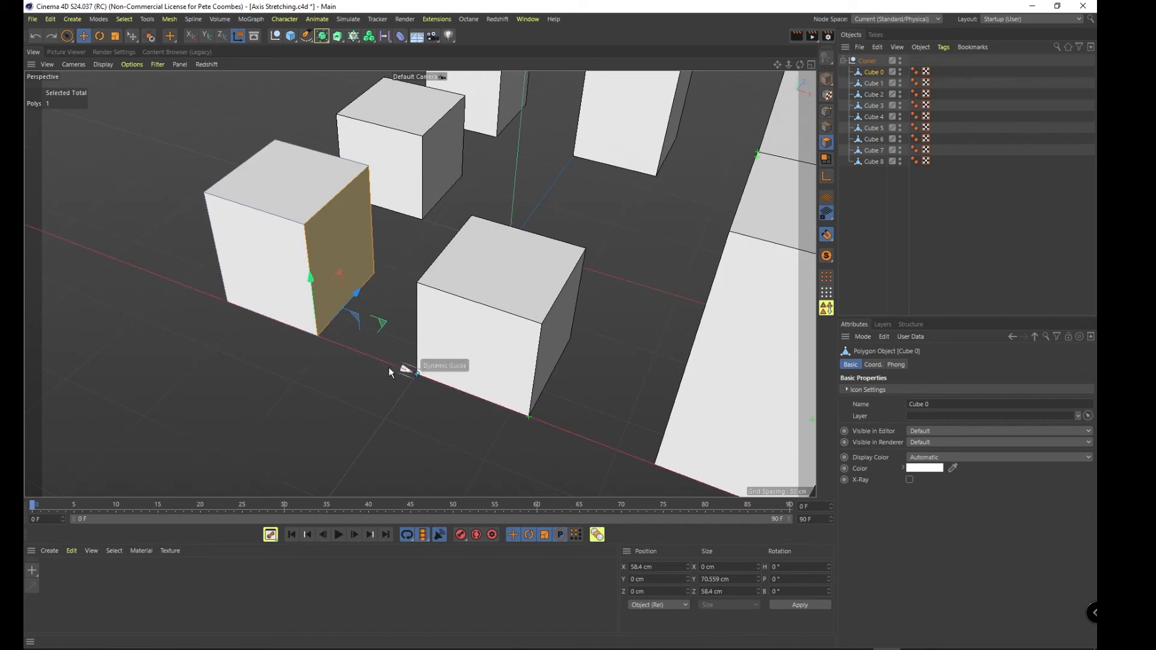
click(318, 341)
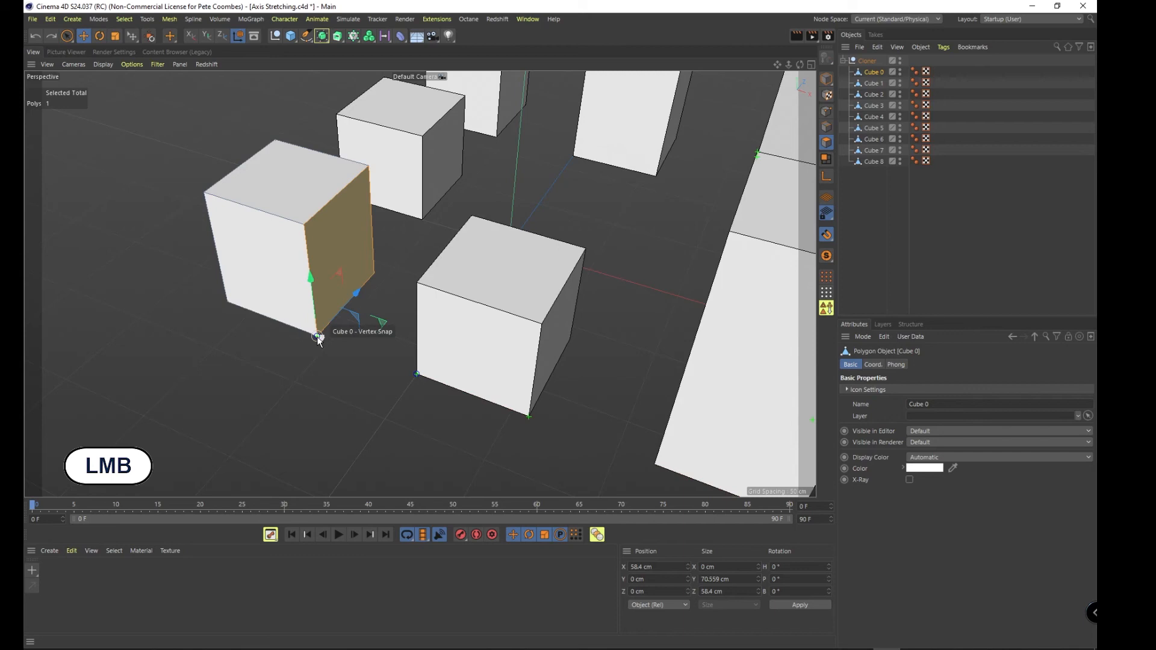
drag(318, 342, 417, 374)
Extrude Cube 0's rear face along Z from its lower corner so it snaps to the adjacent cube's vertex at 118.007 cm.
alt+drag(399, 310, 529, 279)
click(407, 284)
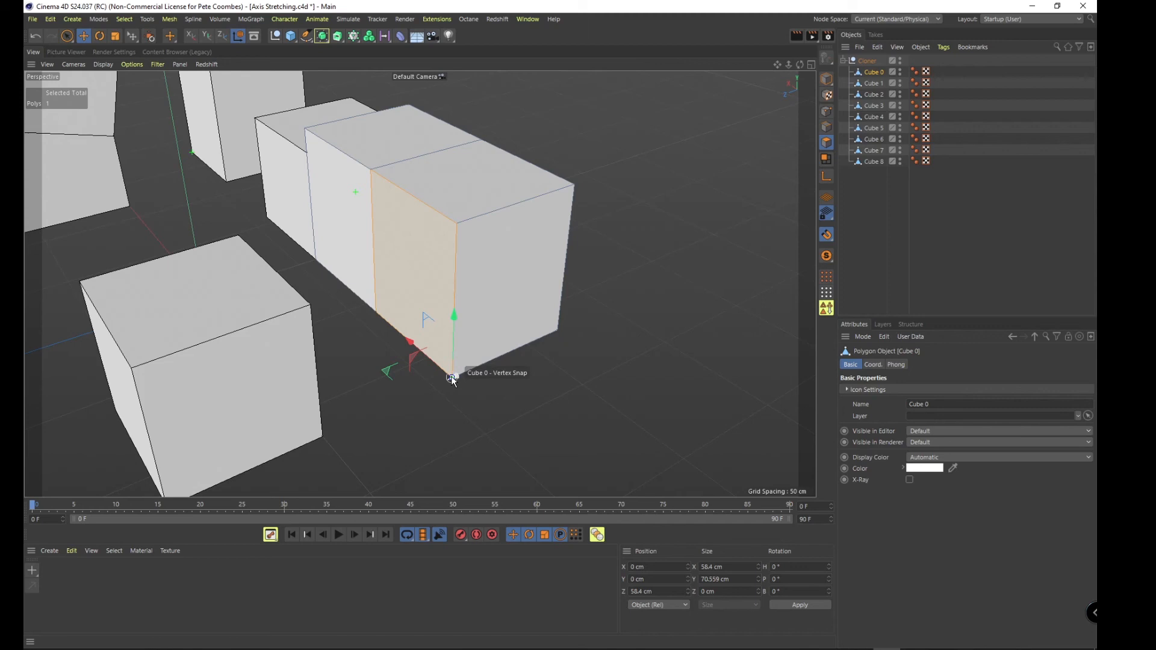
drag(452, 378, 325, 438)
scroll(398, 284, down, 5)
alt+right_drag(293, 315, 325, 309)
mouse_move(325, 309)
alt+mouse_down()
mouse_move(350, 306)
mouse_move(361, 329)
mouse_move(268, 320)
mouse_move(375, 313)
mouse_move(337, 320)
alt+mouse_up()
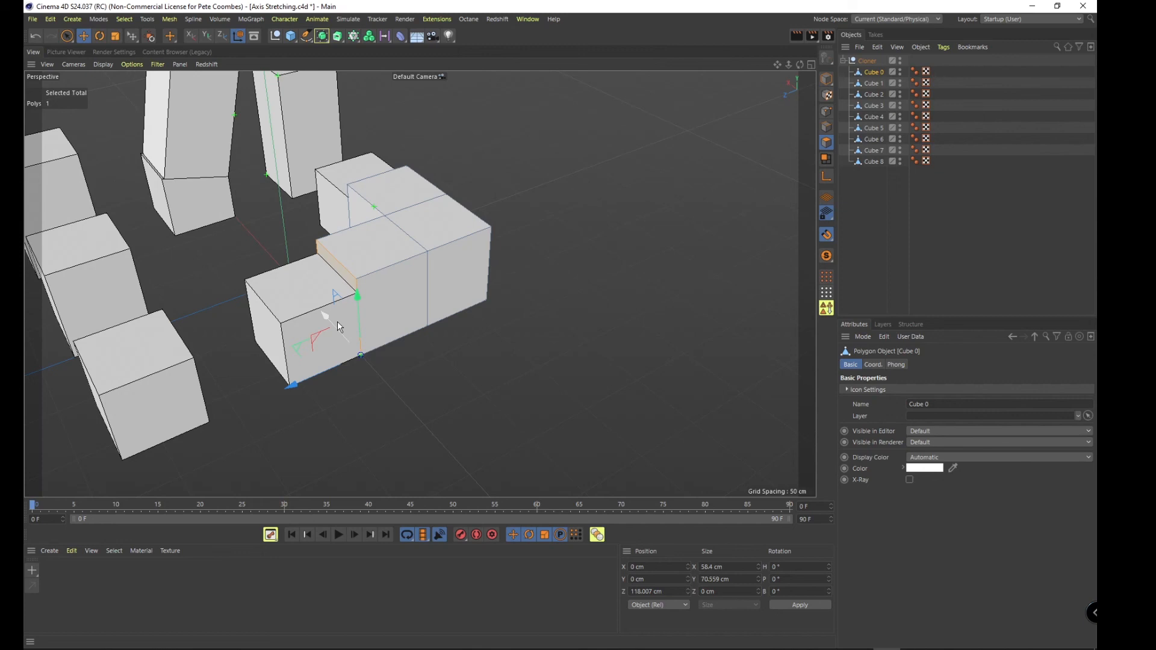
Detach the snapping options as a floating palette and place it beside the cubes.
click(827, 235)
drag(879, 233, 651, 134)
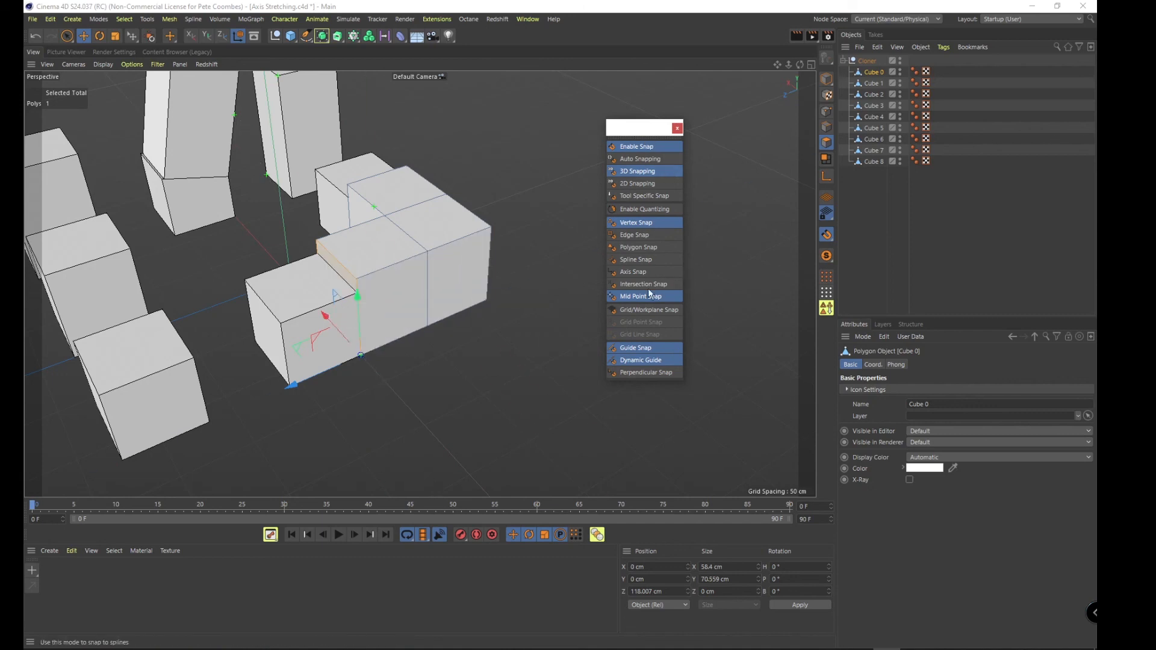
drag(638, 127, 706, 102)
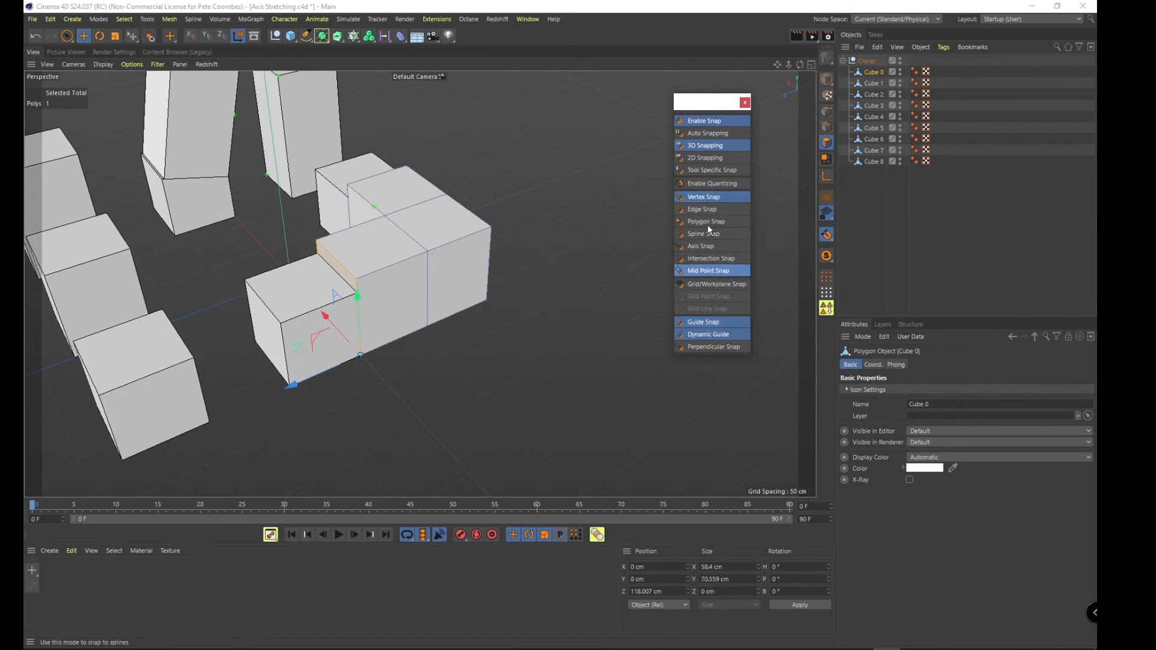
alt+drag(123, 378, 555, 353)
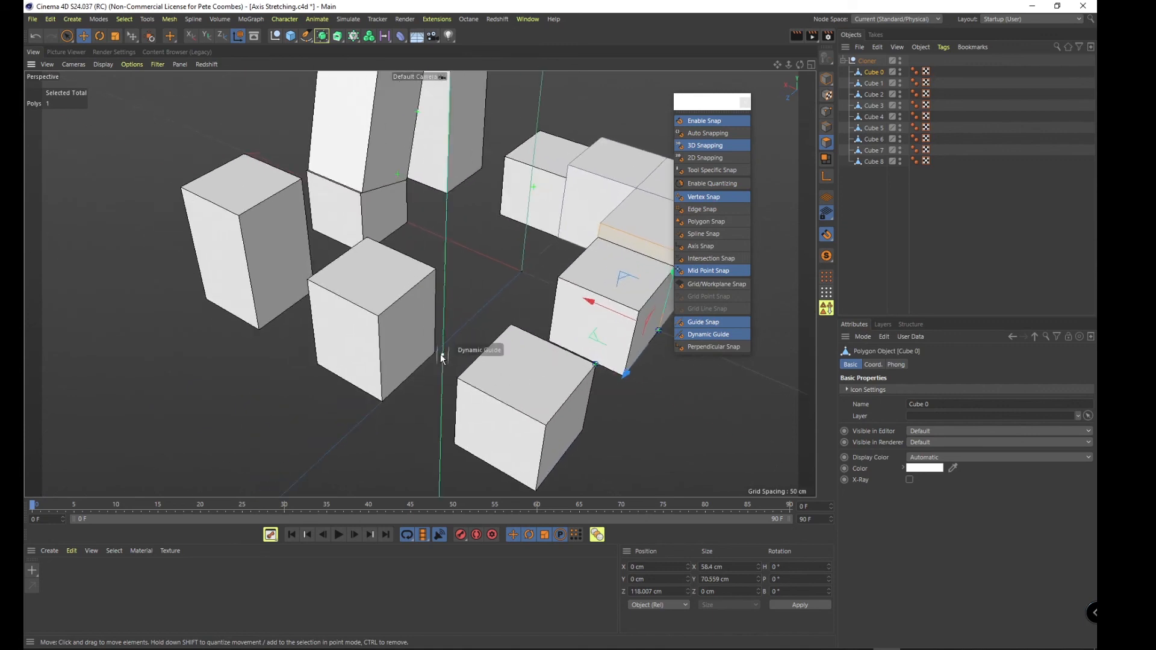
scroll(403, 297, up, 3)
mouse_move(404, 317)
alt+mouse_down()
mouse_move(326, 305)
mouse_move(417, 297)
mouse_move(400, 319)
alt+mouse_up()
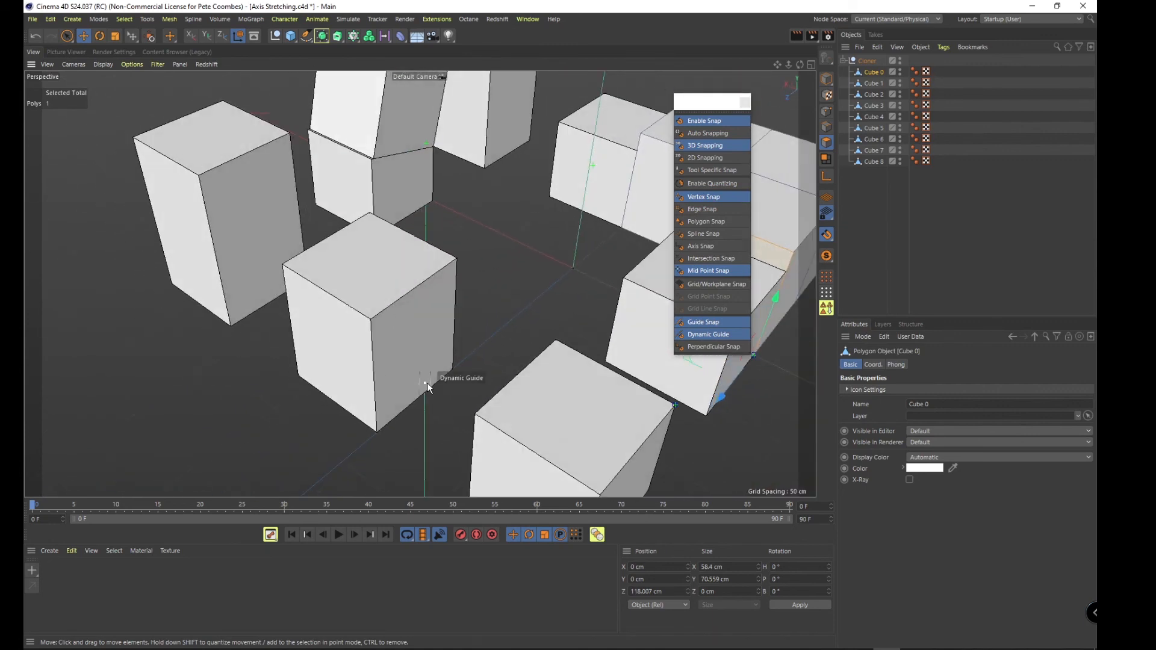